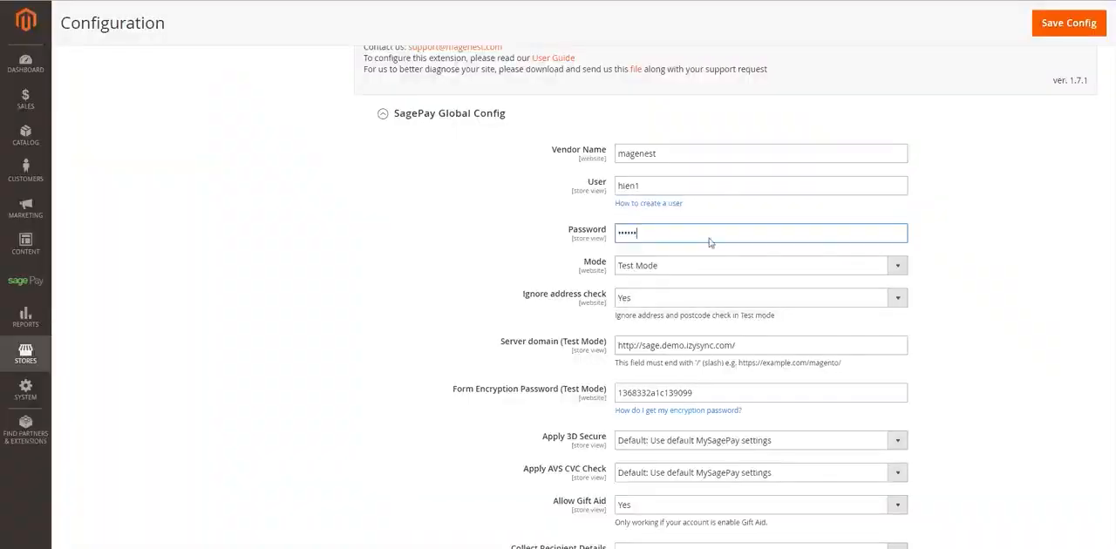
- Preview the Live Mode fields in the SagePay global configuration and set Mode back to Test Mode
{"action": "left_click", "coordinate": [697, 265]}
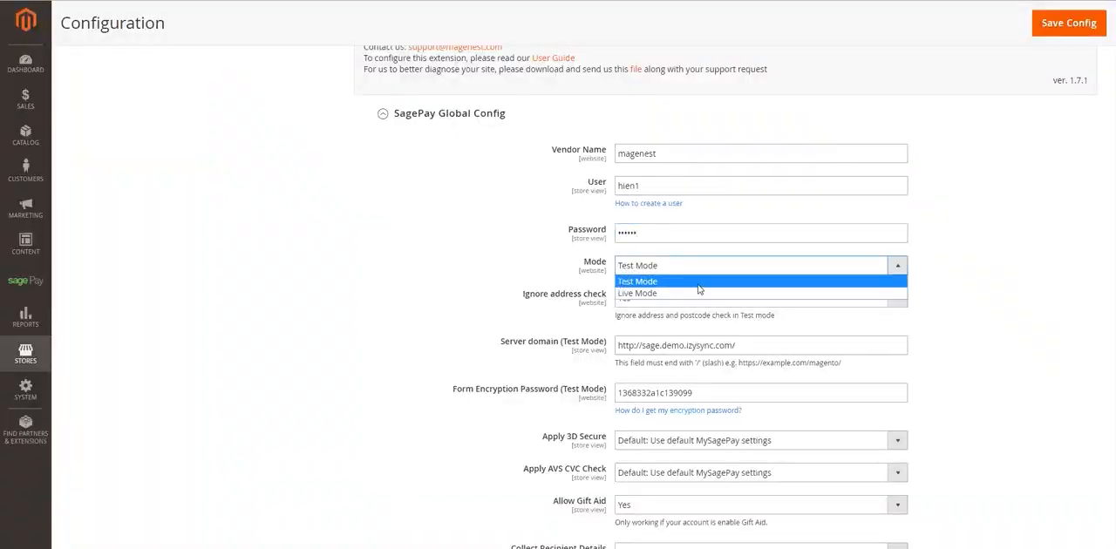
{"action": "left_click", "coordinate": [700, 283]}
{"action": "left_click", "coordinate": [709, 270]}
{"action": "left_click", "coordinate": [708, 293]}
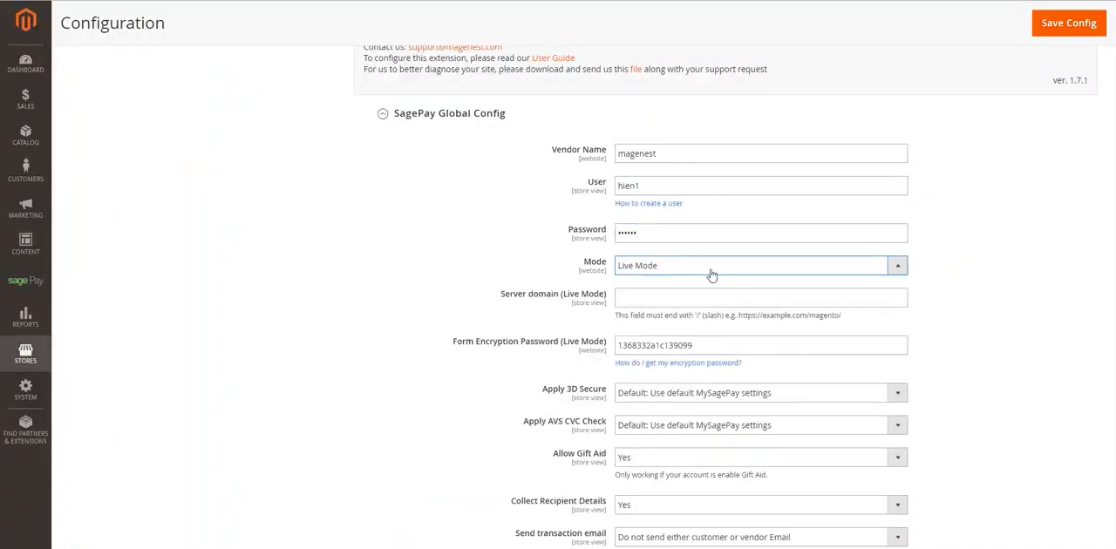
{"action": "left_click", "coordinate": [710, 266]}
{"action": "left_click", "coordinate": [712, 282]}
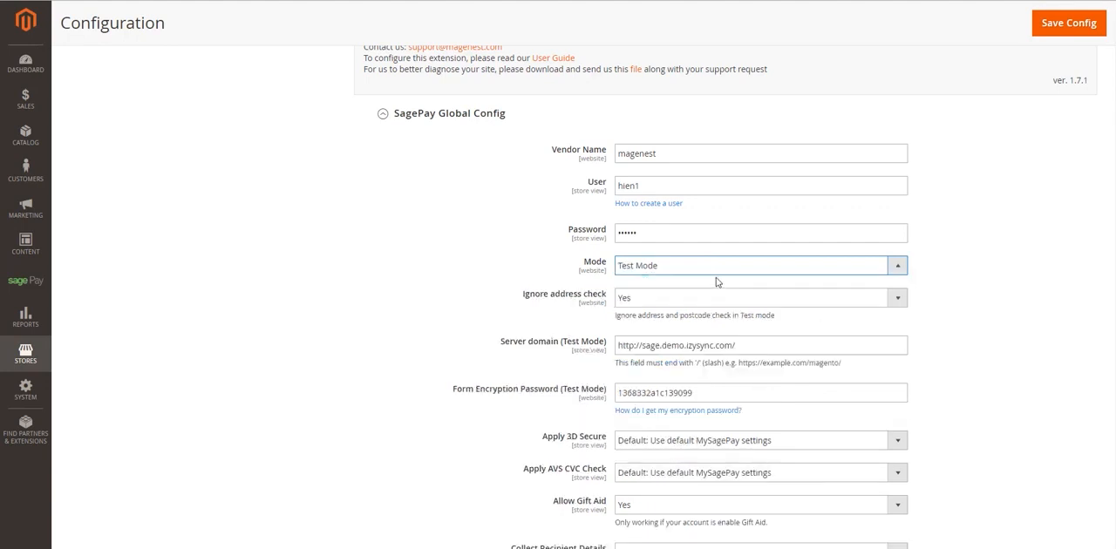
- View the Ignore address check choices and keep the setting at Yes
{"action": "left_click", "coordinate": [805, 305]}
{"action": "left_click", "coordinate": [805, 305]}
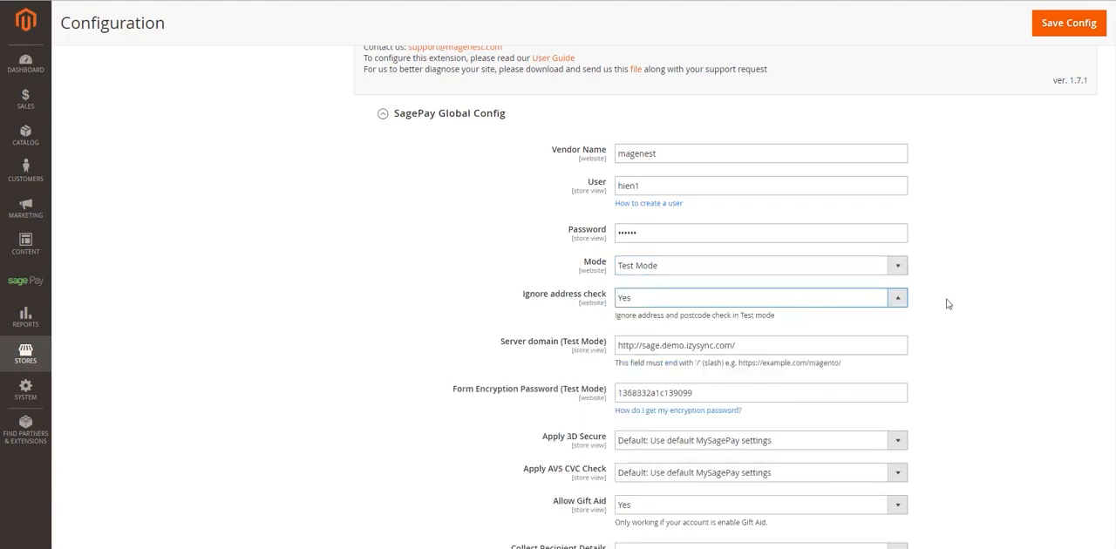
{"action": "left_click", "coordinate": [945, 304]}
- Highlight the test-mode server domain together with its note about the required ending slash
{"action": "scroll", "coordinate": [945, 304], "scroll_direction": "down", "scroll_amount": 1}
{"action": "left_click", "coordinate": [785, 286]}
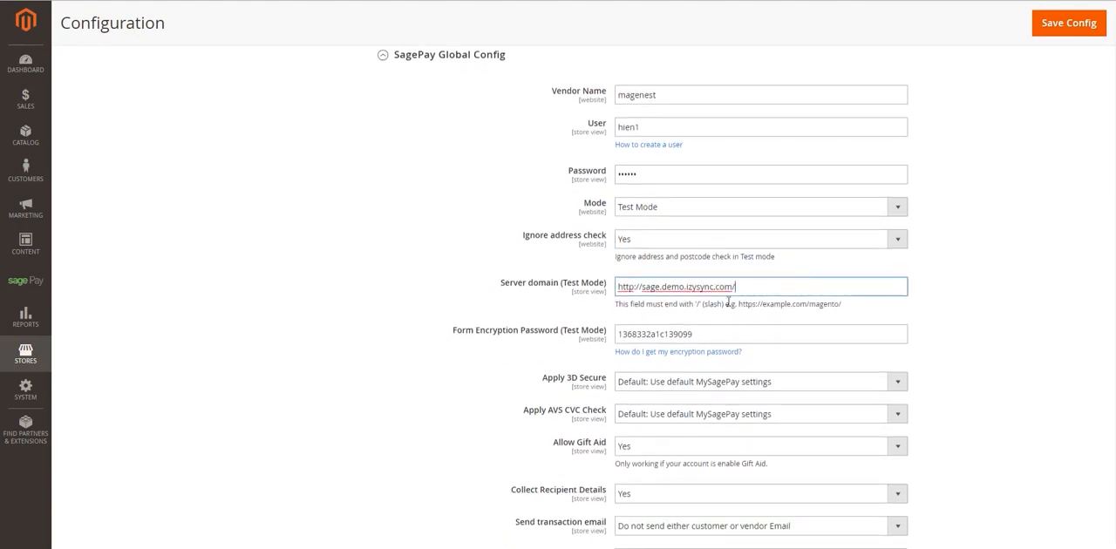
{"action": "left_click_drag", "start_coordinate": [615, 305], "coordinate": [886, 317]}
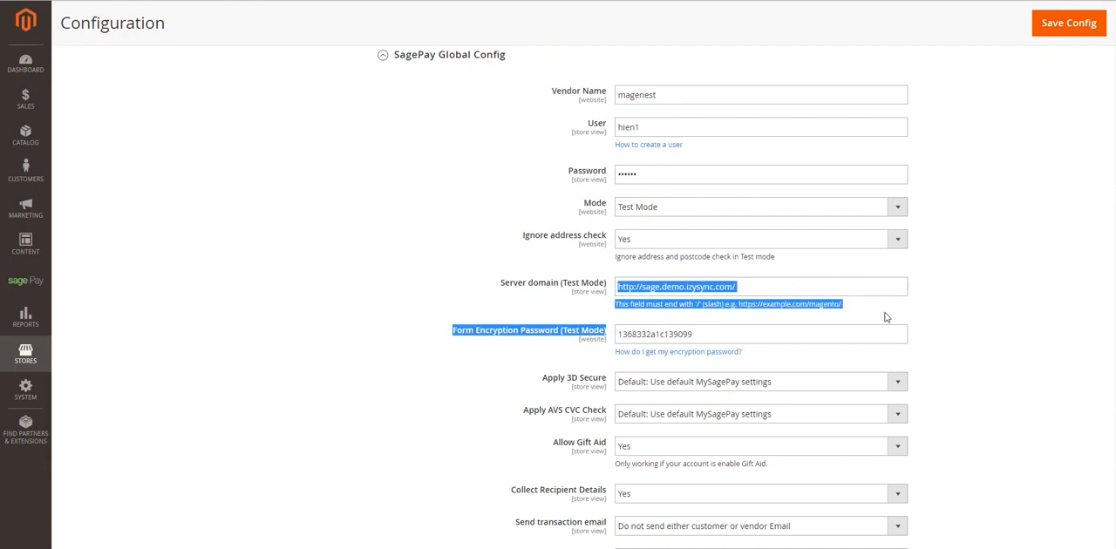
{"action": "left_click", "coordinate": [880, 309]}
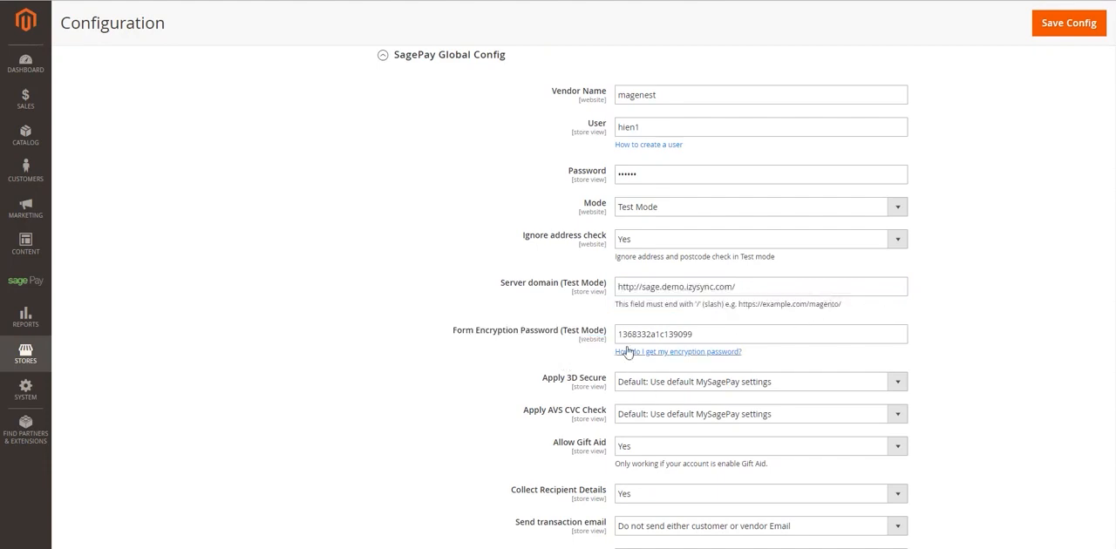
- Compare the test-mode form encryption password field with the Form Integration Encryption Password in MySagePay's administrator account details
{"action": "left_click", "coordinate": [765, 328]}
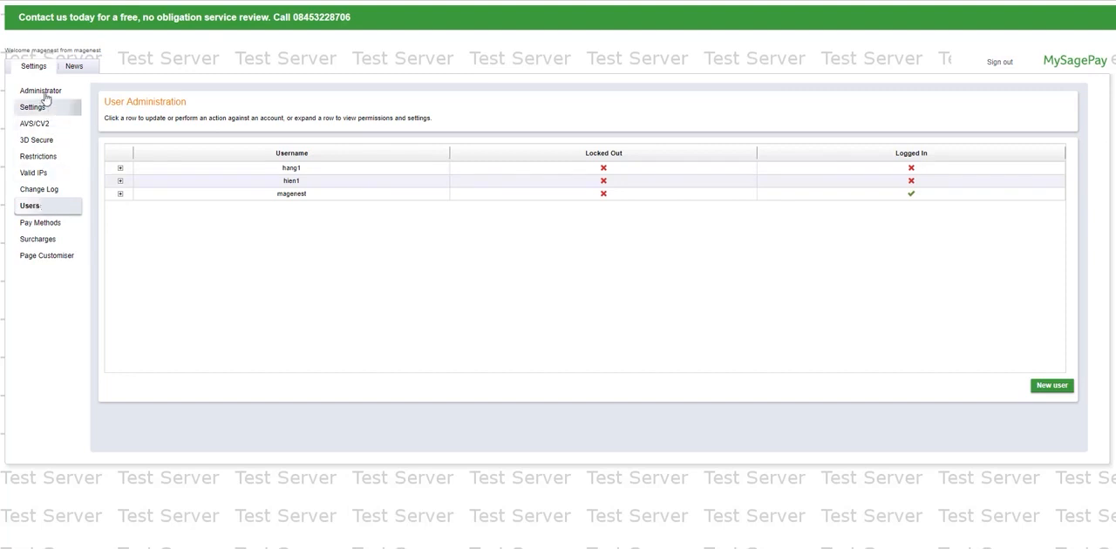
{"action": "left_click", "coordinate": [42, 92]}
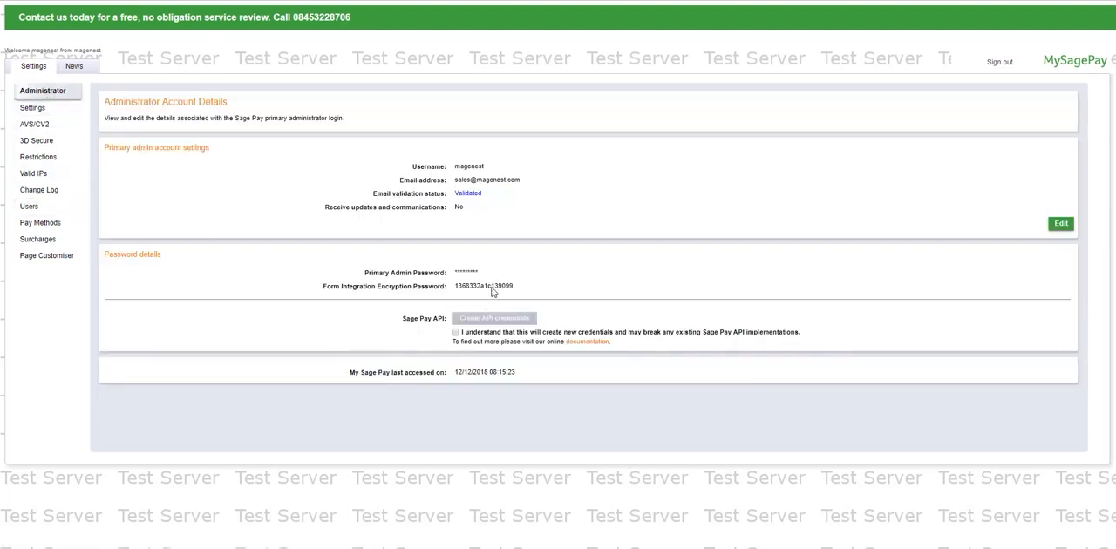
{"action": "double_click", "coordinate": [492, 291]}
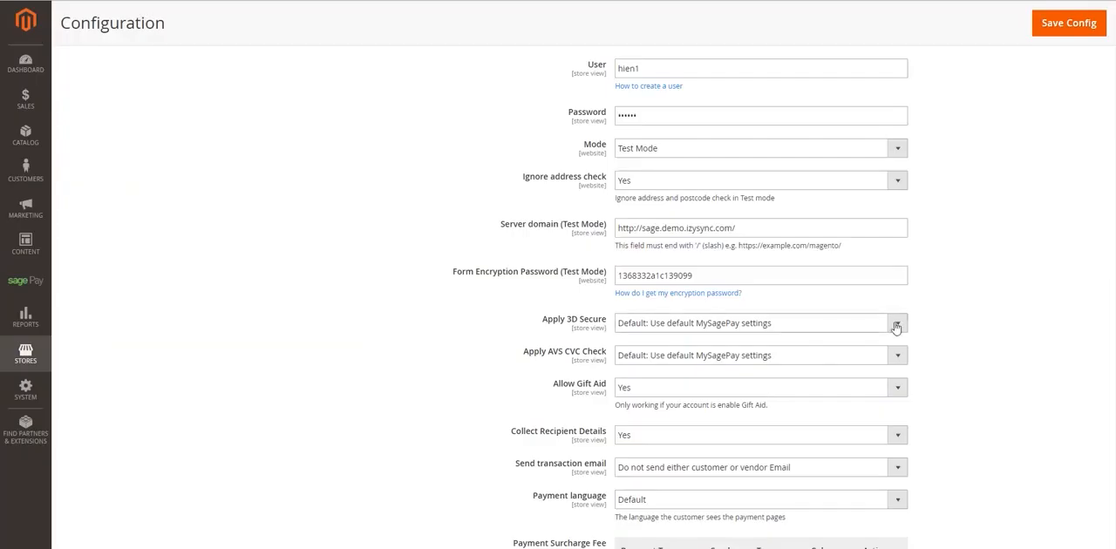
- Review the choices for Apply 3D Secure and Apply AVS CVC Check, keeping the default MySagePay settings for both
{"action": "left_click", "coordinate": [895, 324]}
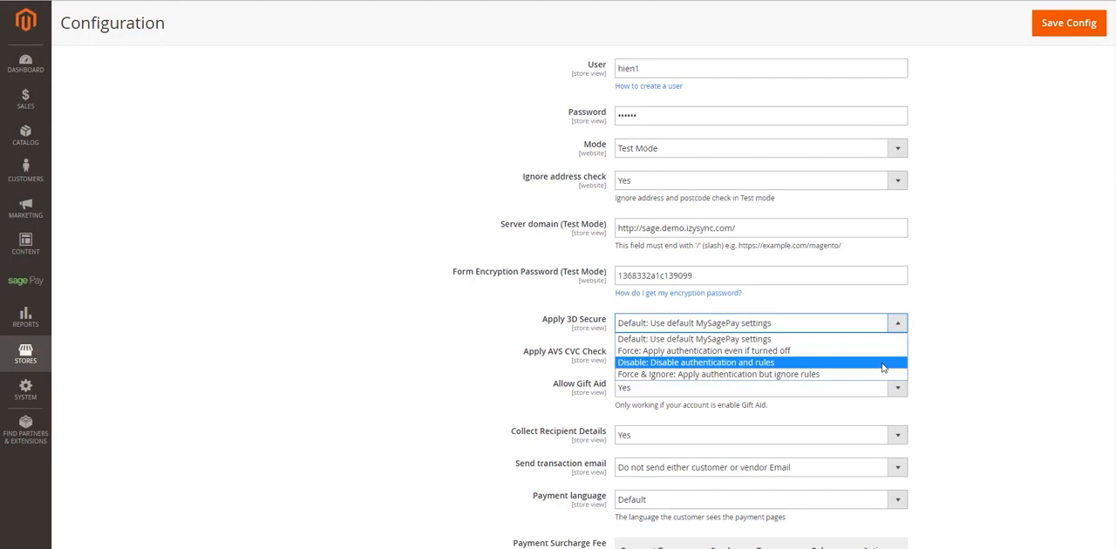
{"action": "left_click", "coordinate": [896, 327]}
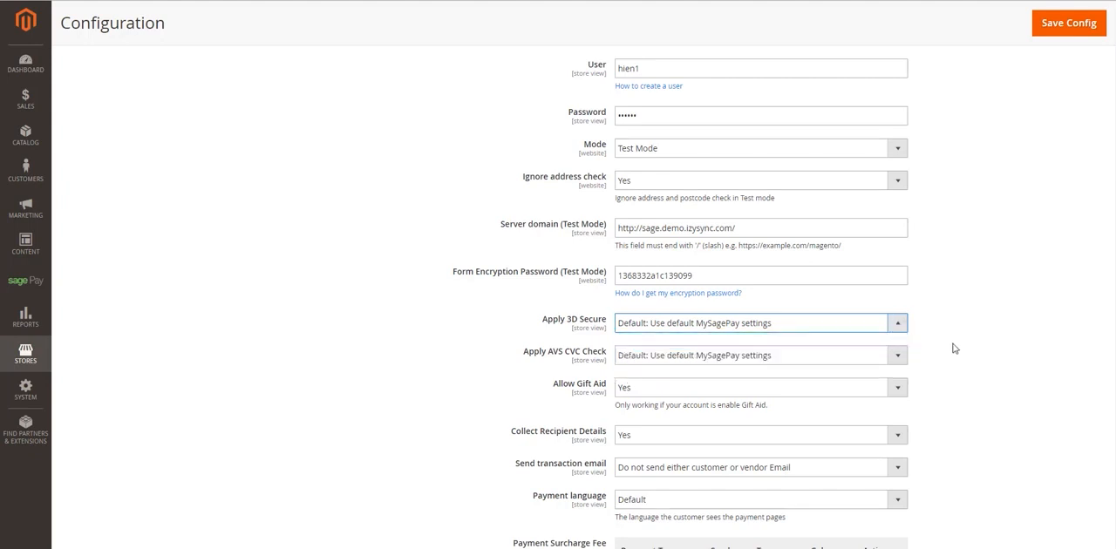
{"action": "left_click", "coordinate": [899, 359]}
{"action": "left_click", "coordinate": [898, 359]}
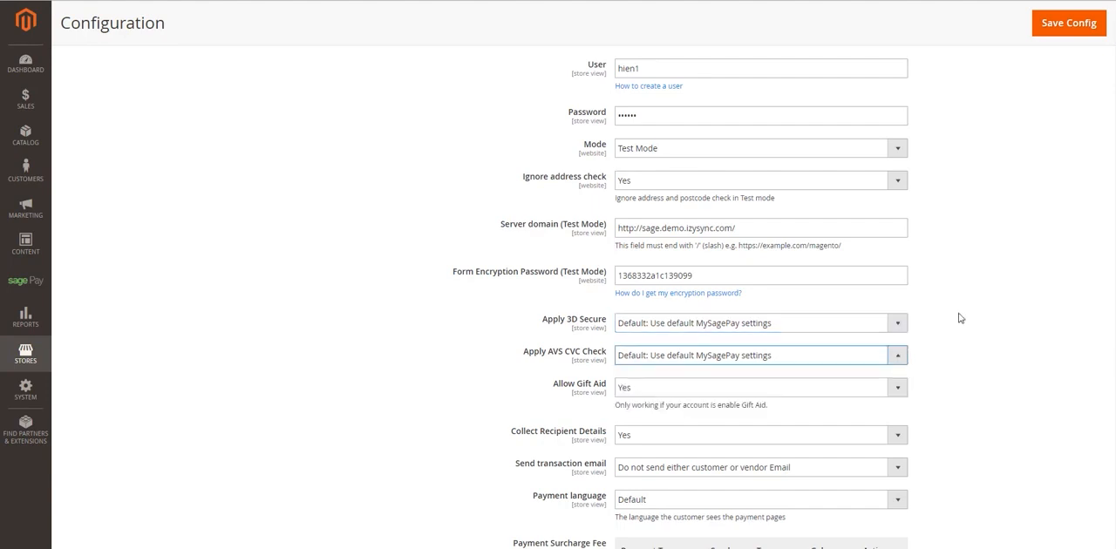
- Switch Allow Gift Aid to No and back to Yes, and view the Collect Recipient Details choices
{"action": "scroll", "coordinate": [963, 313], "scroll_direction": "down", "scroll_amount": 3}
{"action": "left_click", "coordinate": [898, 270]}
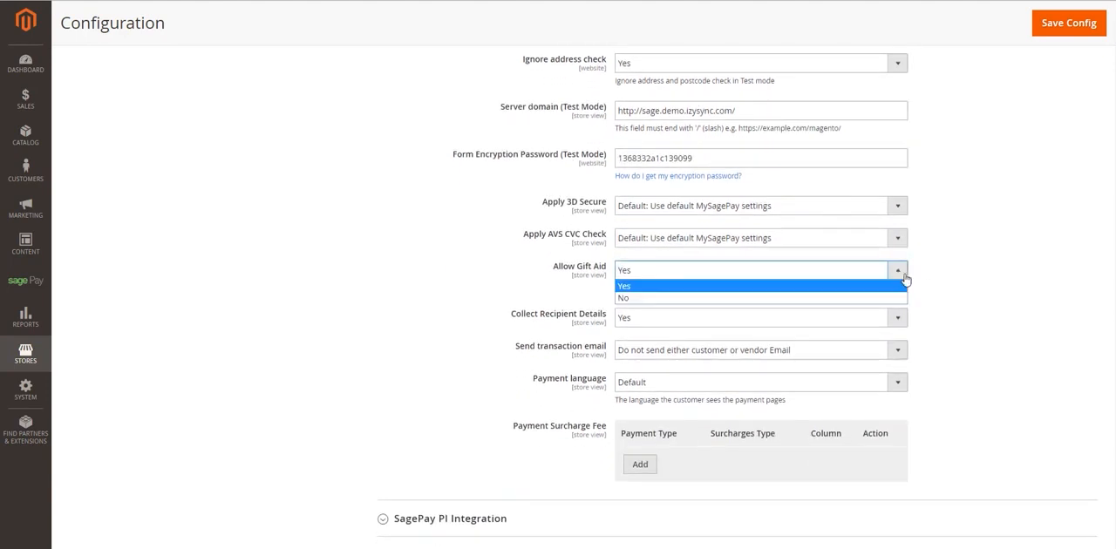
{"action": "left_click", "coordinate": [887, 284]}
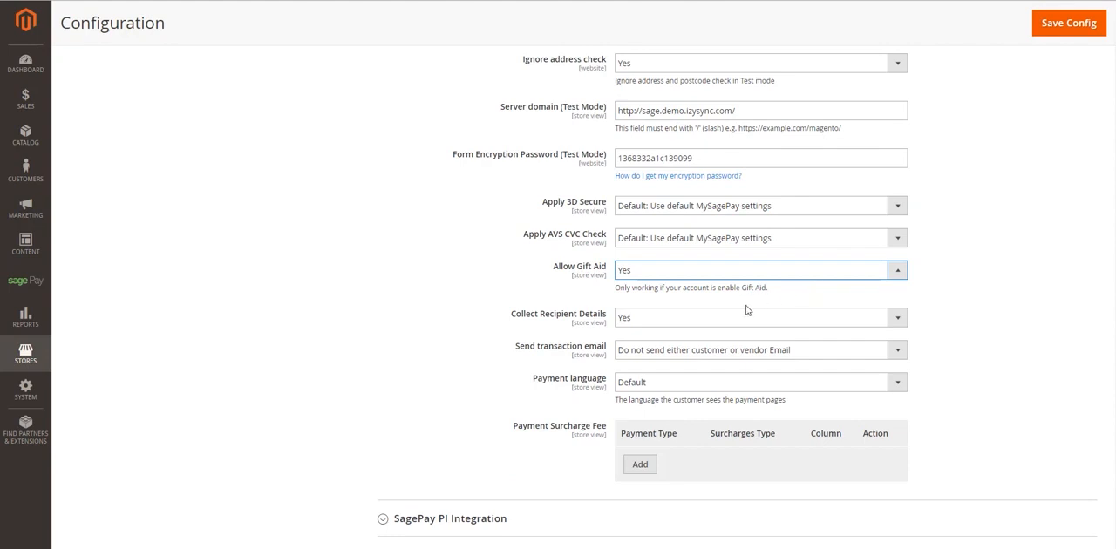
{"action": "left_click", "coordinate": [874, 270]}
{"action": "left_click", "coordinate": [860, 299]}
{"action": "left_click", "coordinate": [854, 272]}
{"action": "left_click", "coordinate": [852, 286]}
{"action": "left_click", "coordinate": [754, 324]}
{"action": "left_click", "coordinate": [753, 323]}
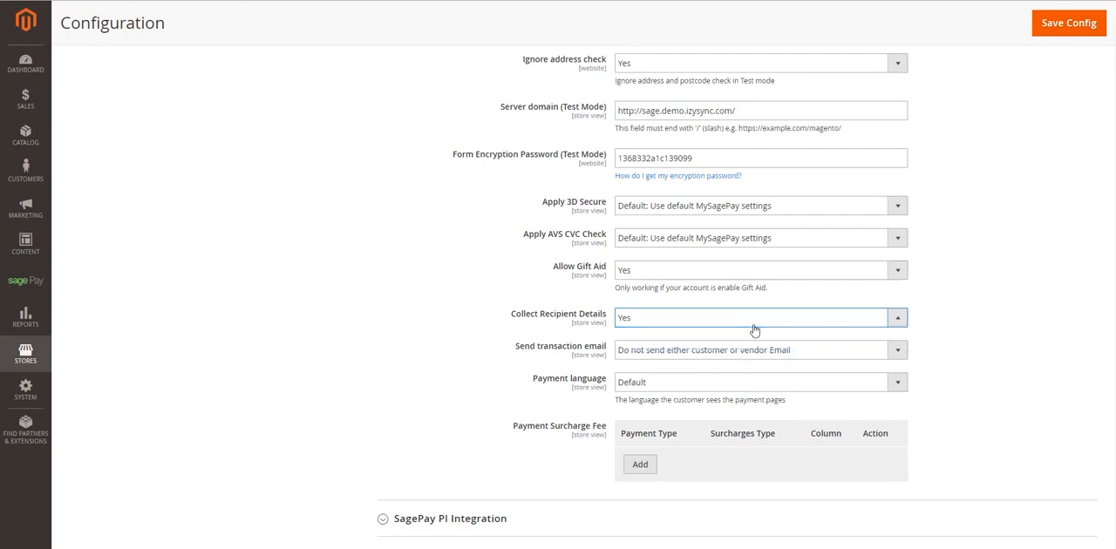
- Review the transaction email and payment language choices, keeping "Do not send either customer or vendor Email" and Default
{"action": "left_click", "coordinate": [755, 353]}
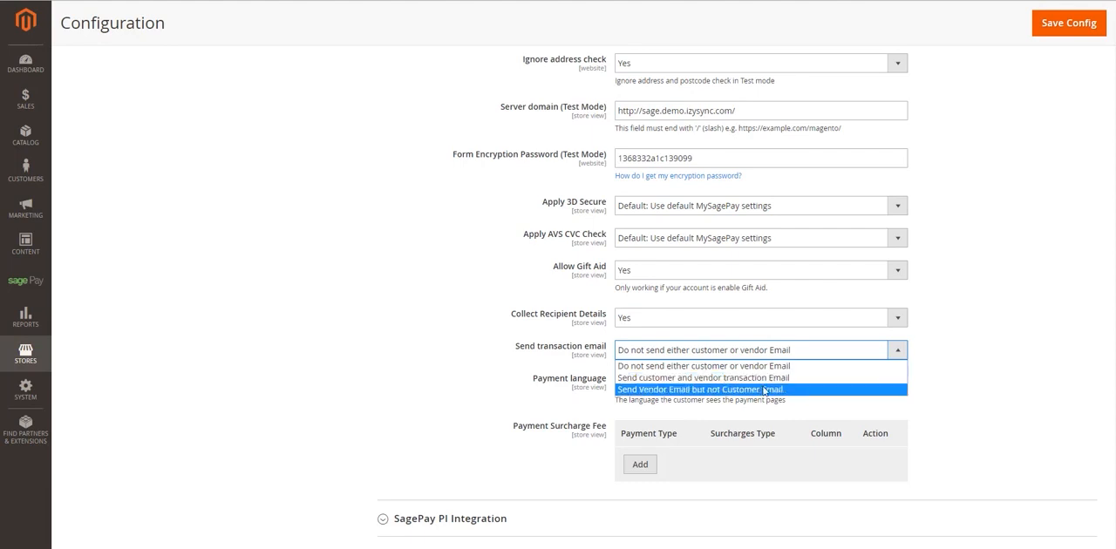
{"action": "left_click", "coordinate": [761, 366]}
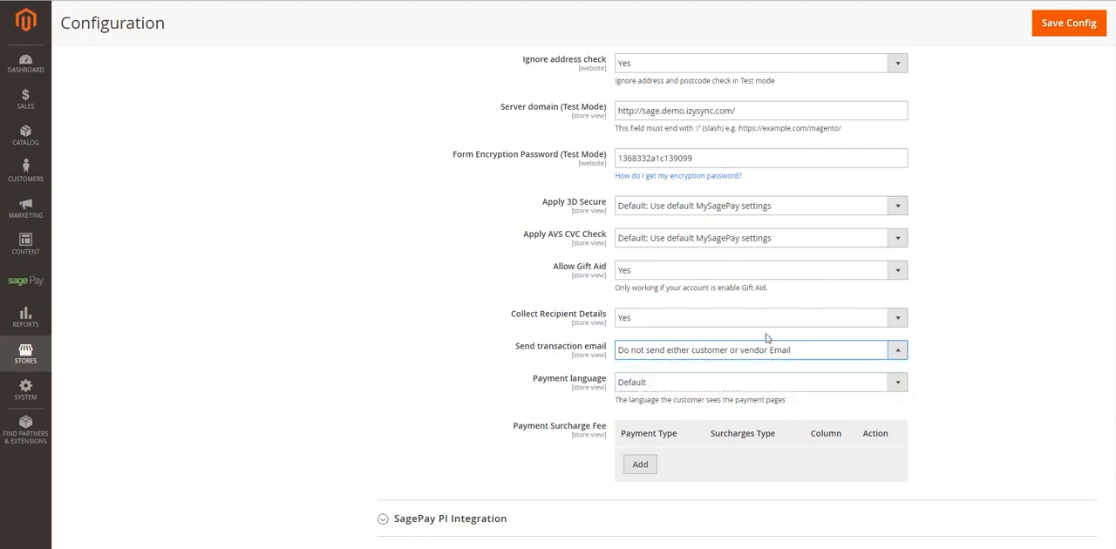
{"action": "left_click", "coordinate": [821, 384]}
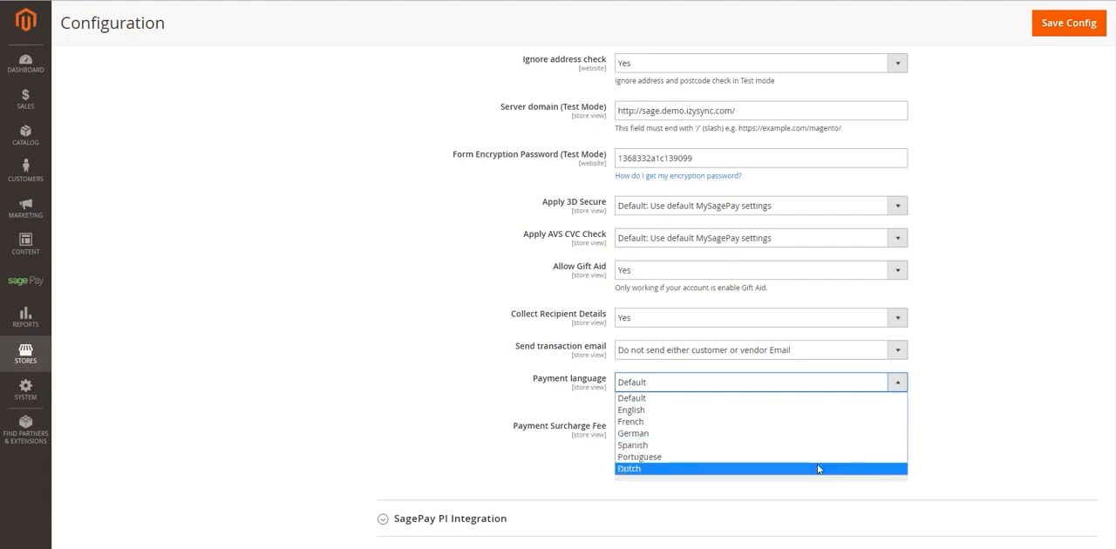
{"action": "left_click", "coordinate": [810, 385]}
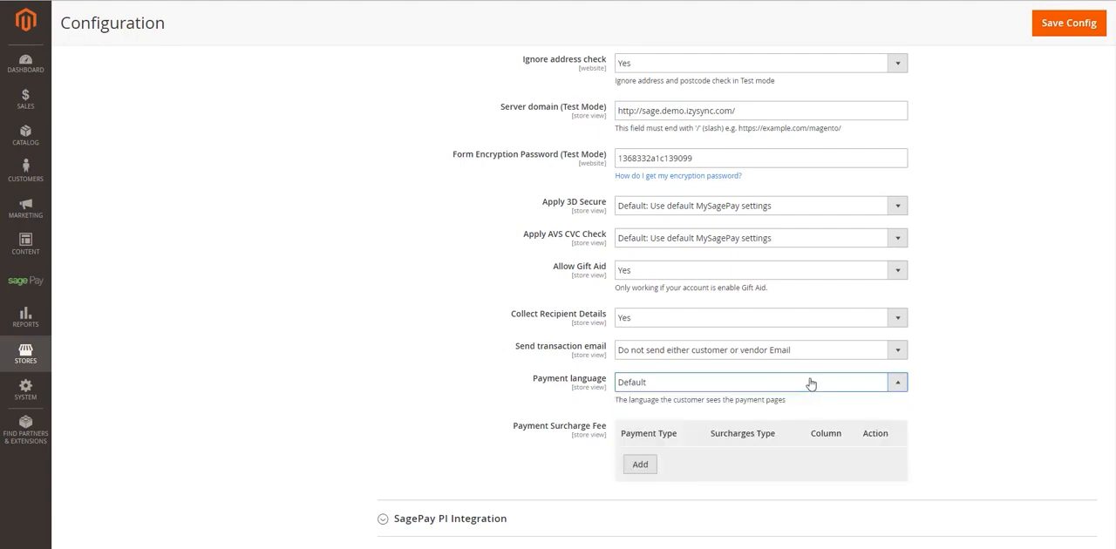
- Add a payment surcharge fee row for VISA Credit with surcharge type Fix and a value of 1
{"action": "scroll", "coordinate": [749, 387], "scroll_direction": "down", "scroll_amount": 1}
{"action": "left_click", "coordinate": [640, 407]}
{"action": "scroll", "coordinate": [699, 354], "scroll_direction": "down", "scroll_amount": 1}
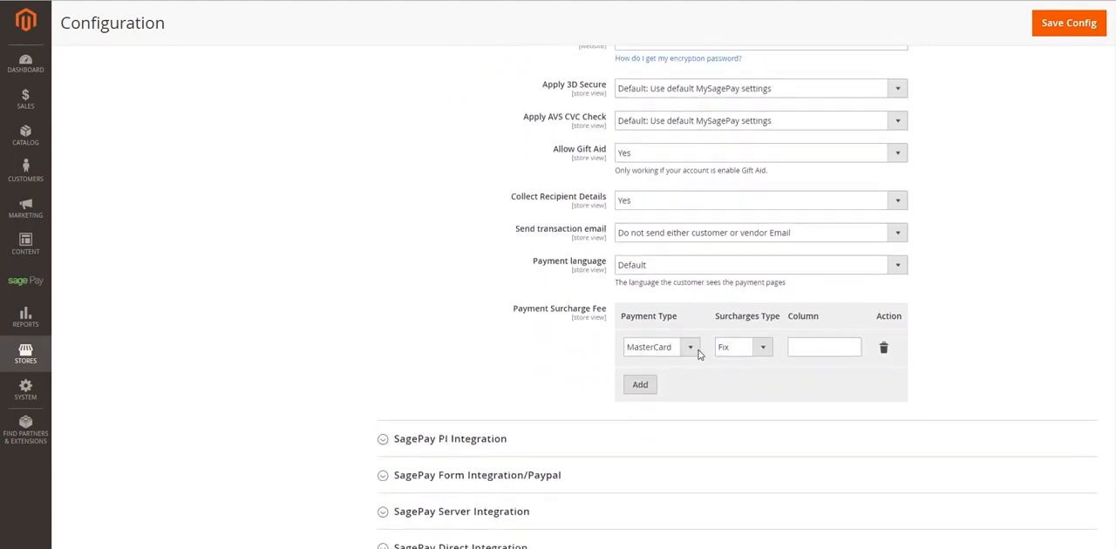
{"action": "left_click", "coordinate": [698, 354]}
{"action": "left_click", "coordinate": [694, 375]}
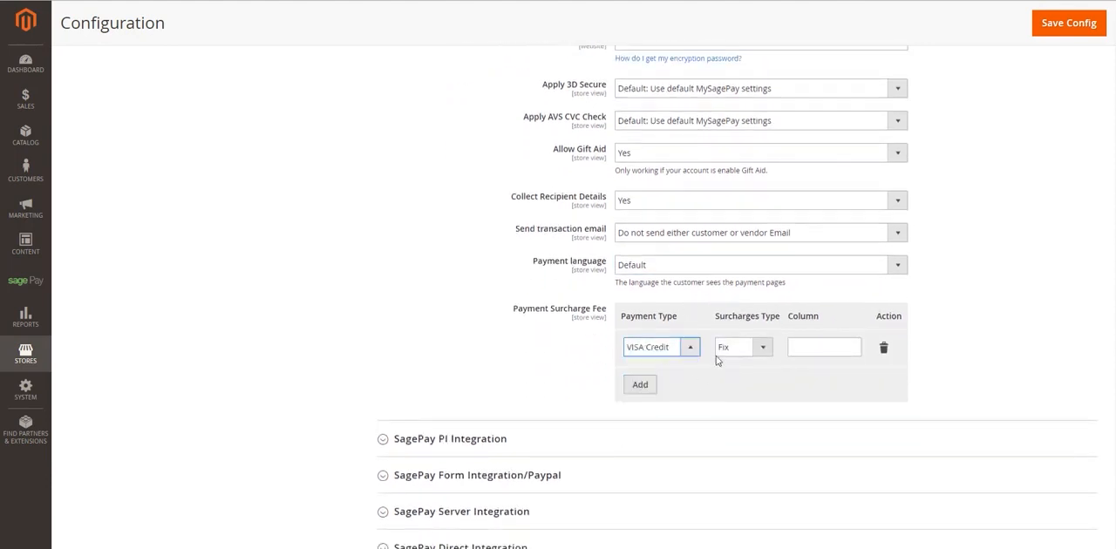
{"action": "left_click", "coordinate": [726, 350]}
{"action": "left_click", "coordinate": [725, 359]}
{"action": "left_click", "coordinate": [789, 347]}
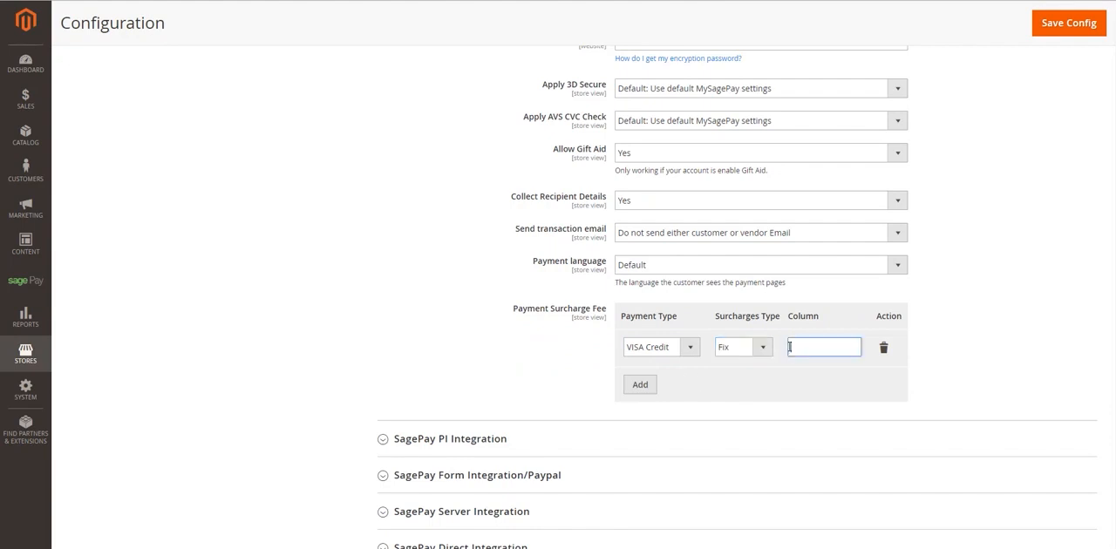
{"action": "type", "text": "1"}
- Add a second surcharge fee row for MasterCard, choose its surcharge type, and enter a value of 10
{"action": "left_click", "coordinate": [640, 384]}
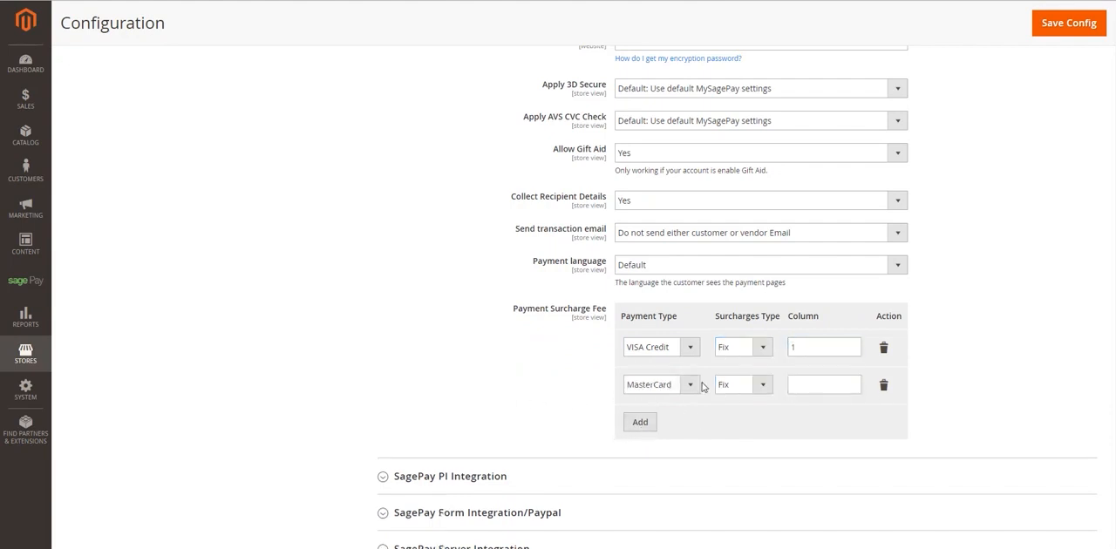
{"action": "left_click", "coordinate": [753, 387]}
{"action": "left_click", "coordinate": [741, 413]}
{"action": "left_click", "coordinate": [811, 380]}
{"action": "type", "text": "10"}
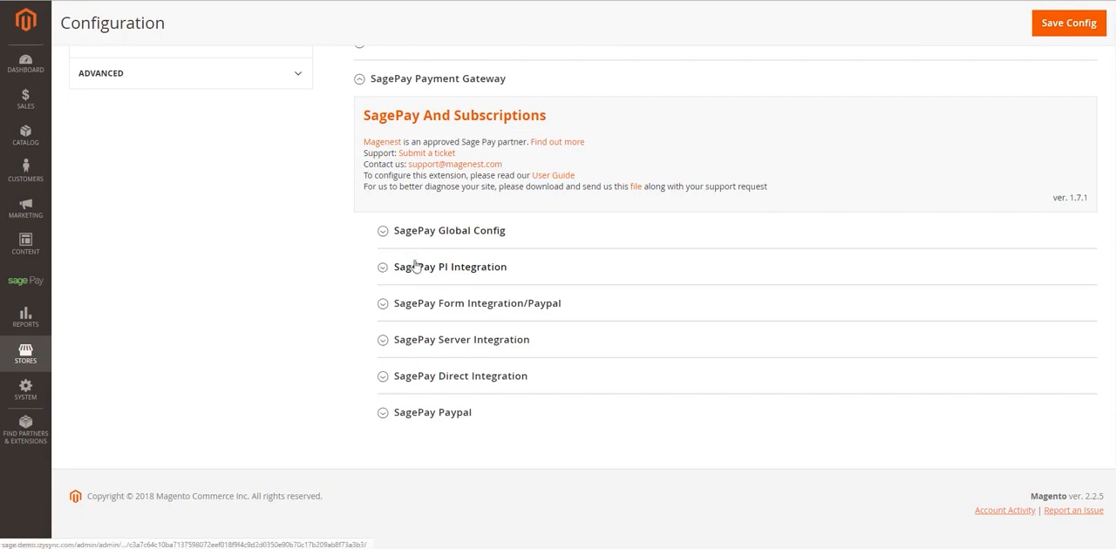
- Expand the SagePay PI Integration section and set Enabled to Yes
{"action": "left_click", "coordinate": [413, 267]}
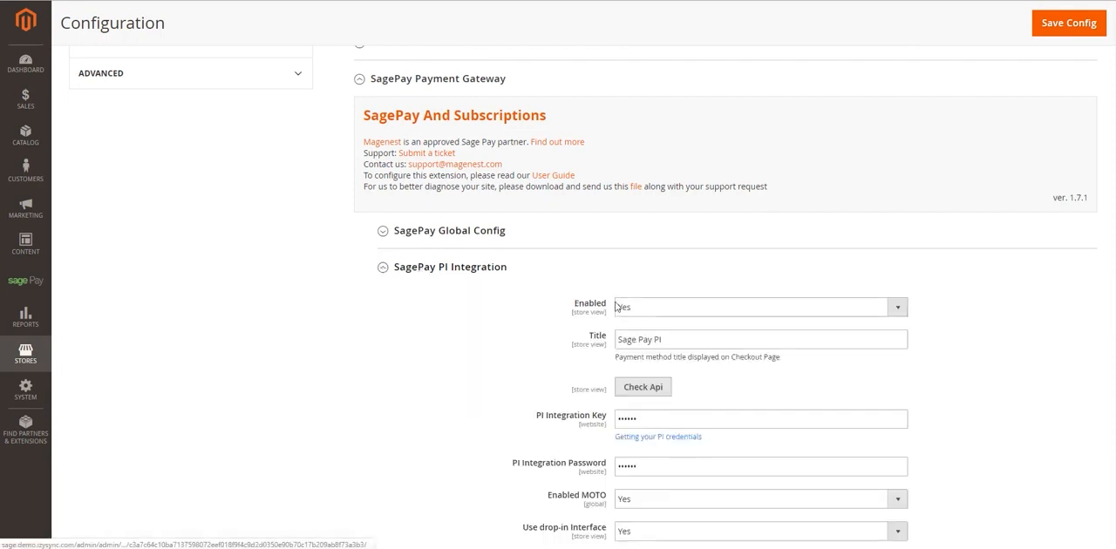
{"action": "left_click", "coordinate": [684, 307]}
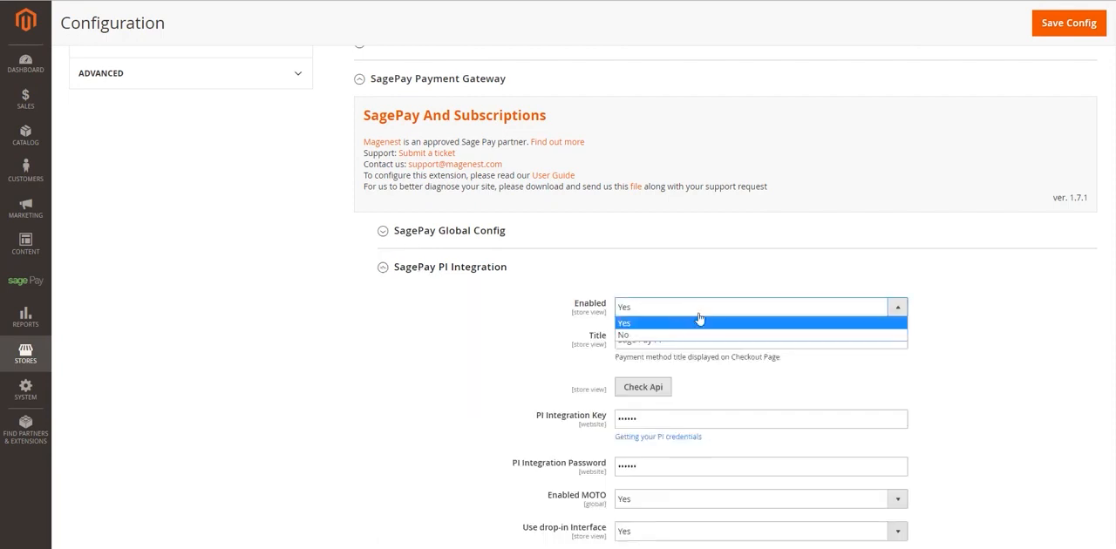
{"action": "left_click", "coordinate": [776, 320]}
{"action": "scroll", "coordinate": [822, 331], "scroll_direction": "down", "scroll_amount": 1}
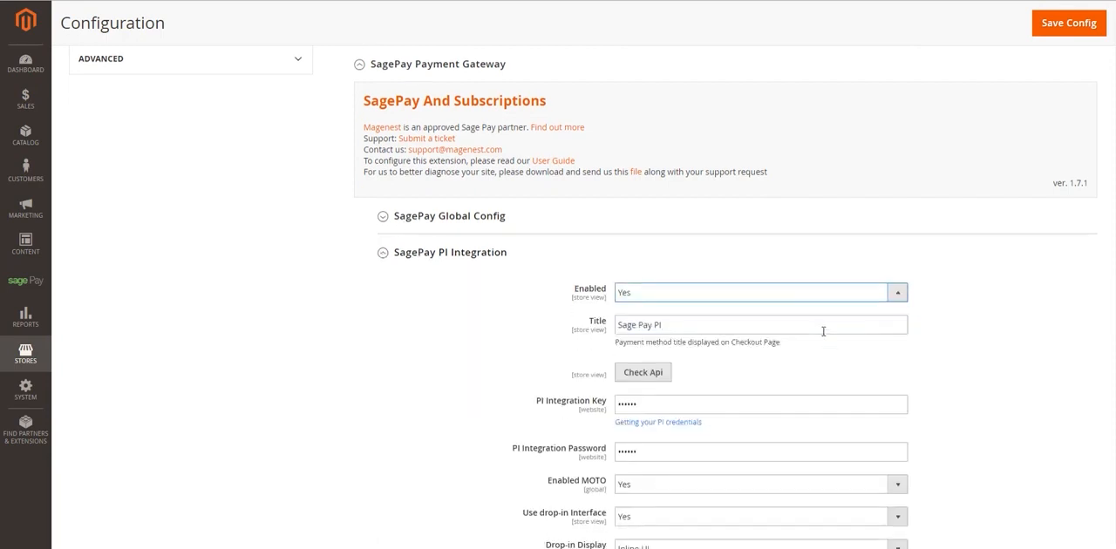
{"action": "scroll", "coordinate": [822, 332], "scroll_direction": "down", "scroll_amount": 1}
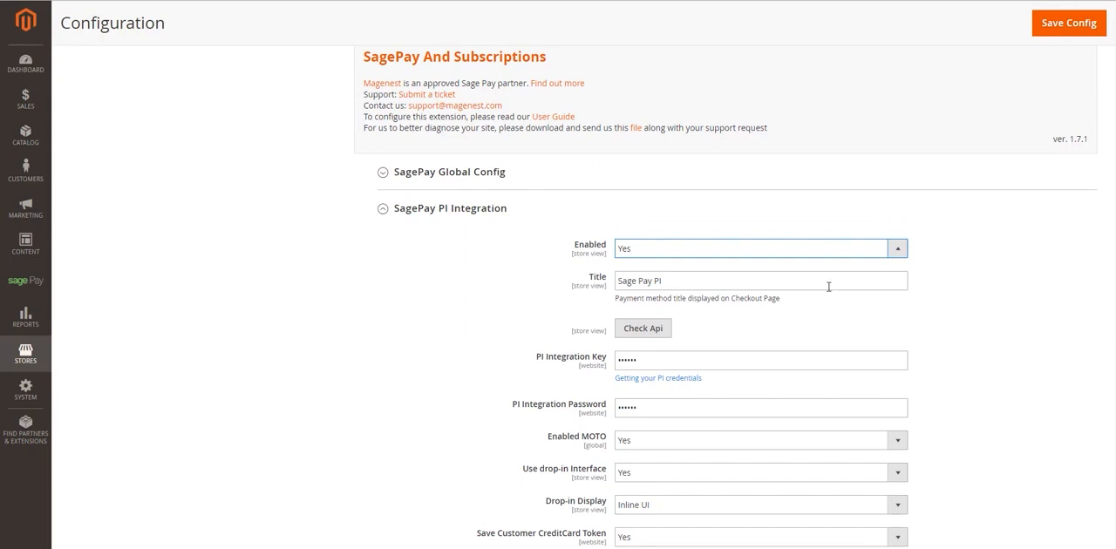
{"action": "scroll", "coordinate": [828, 285], "scroll_direction": "down", "scroll_amount": 1}
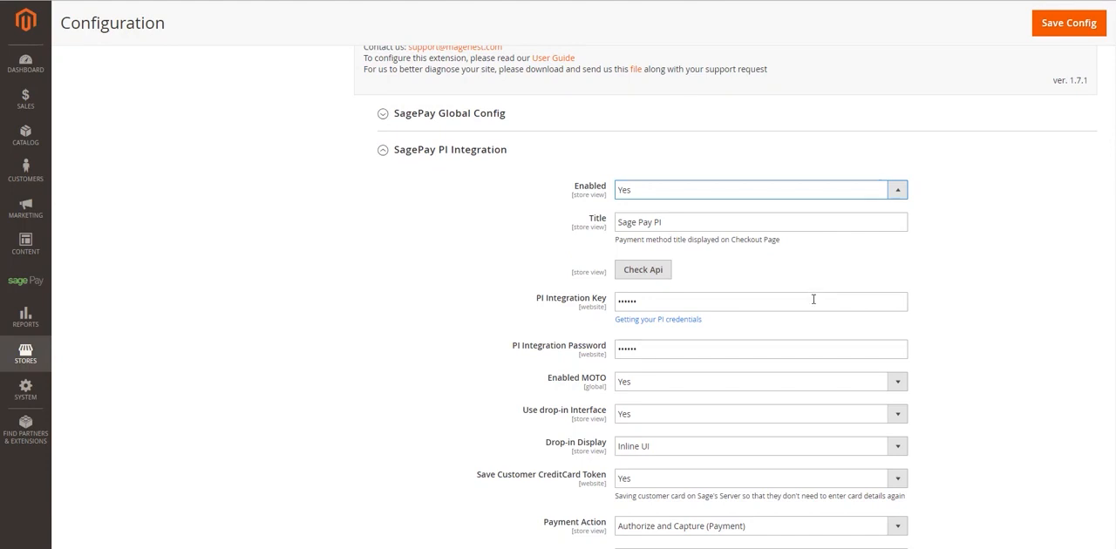
- Examine the PI Integration Key and Password fields and the Sage Pay API credentials section in MySagePay
{"action": "left_click", "coordinate": [649, 303]}
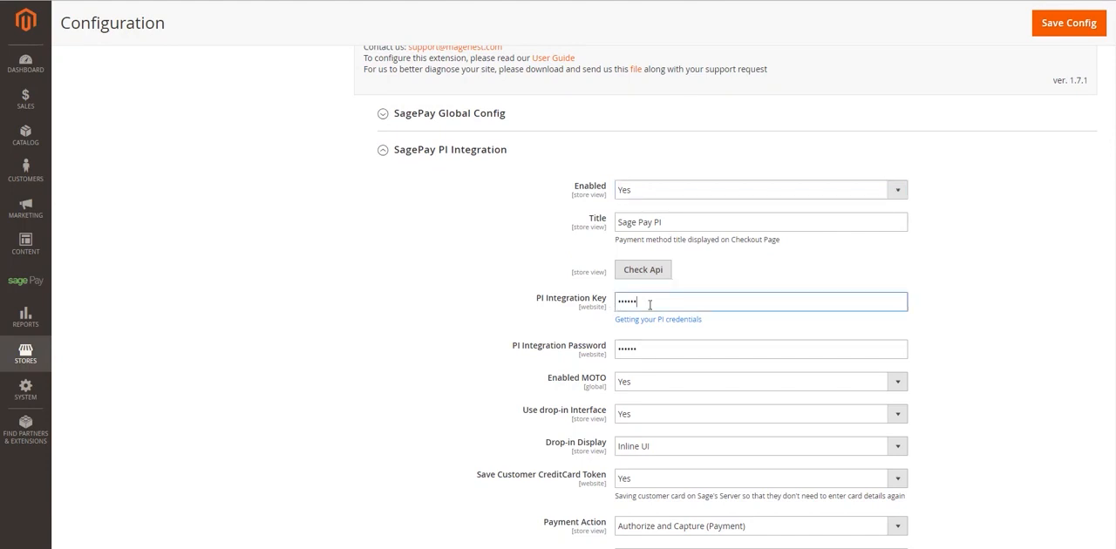
{"action": "left_click", "coordinate": [675, 349]}
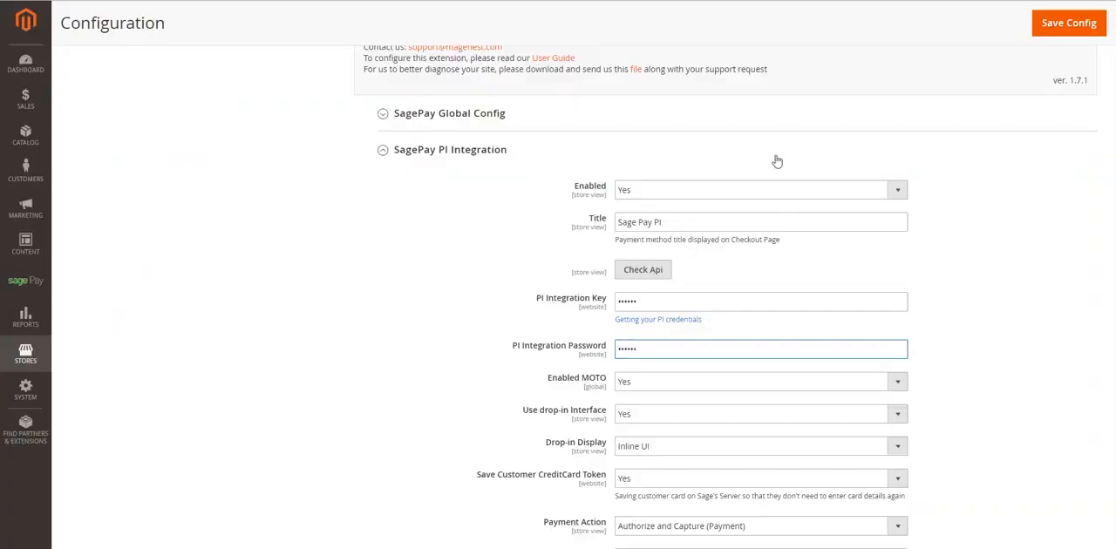
{"action": "scroll", "coordinate": [777, 161], "scroll_direction": "down", "scroll_amount": 2}
{"action": "scroll", "coordinate": [779, 171], "scroll_direction": "up", "scroll_amount": 1}
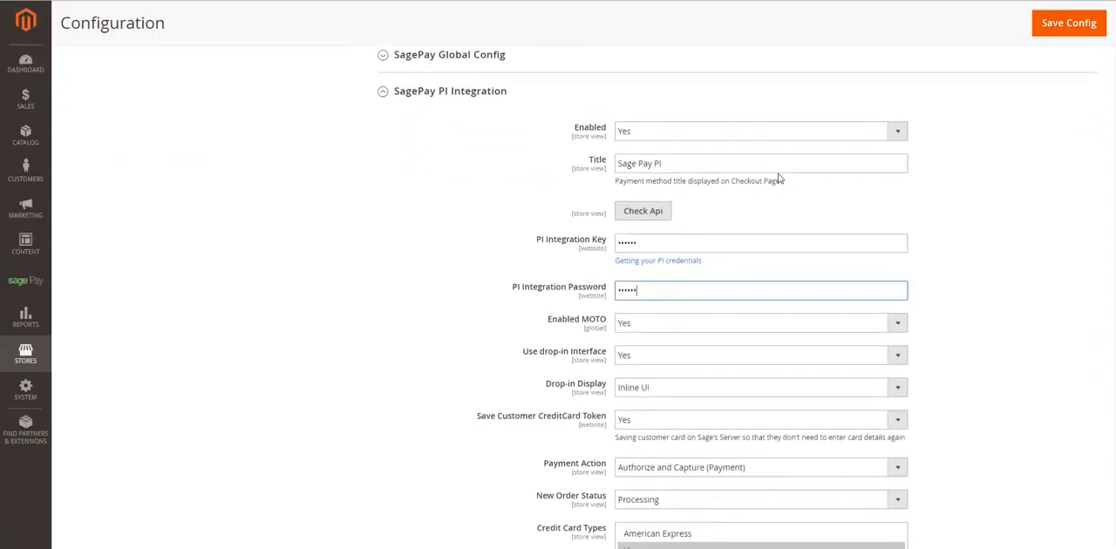
- Run the API check for the PI Integration, dismiss its message, and view the Enabled MOTO choices
{"action": "left_click", "coordinate": [658, 216]}
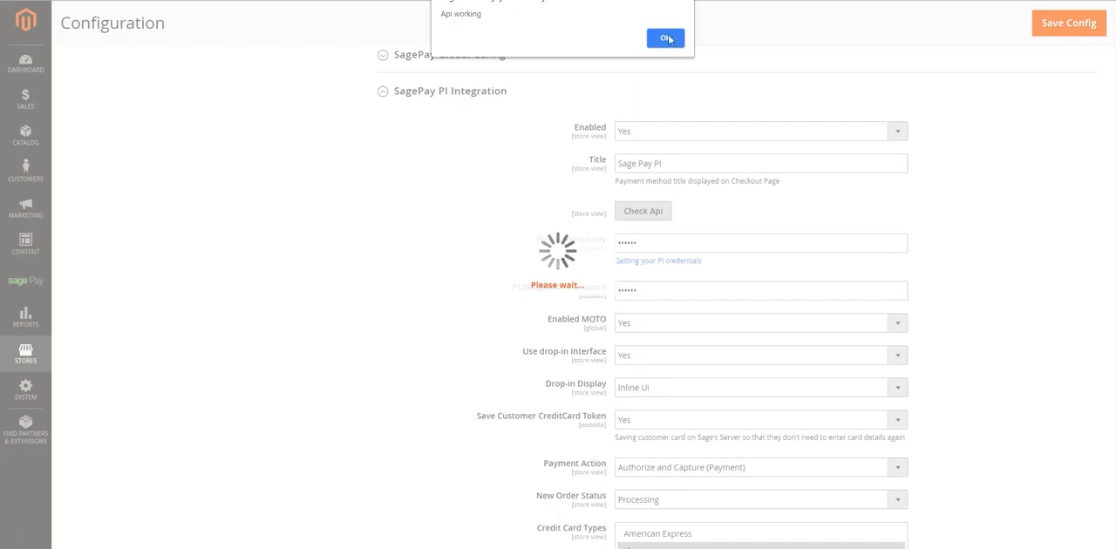
{"action": "left_click", "coordinate": [668, 39]}
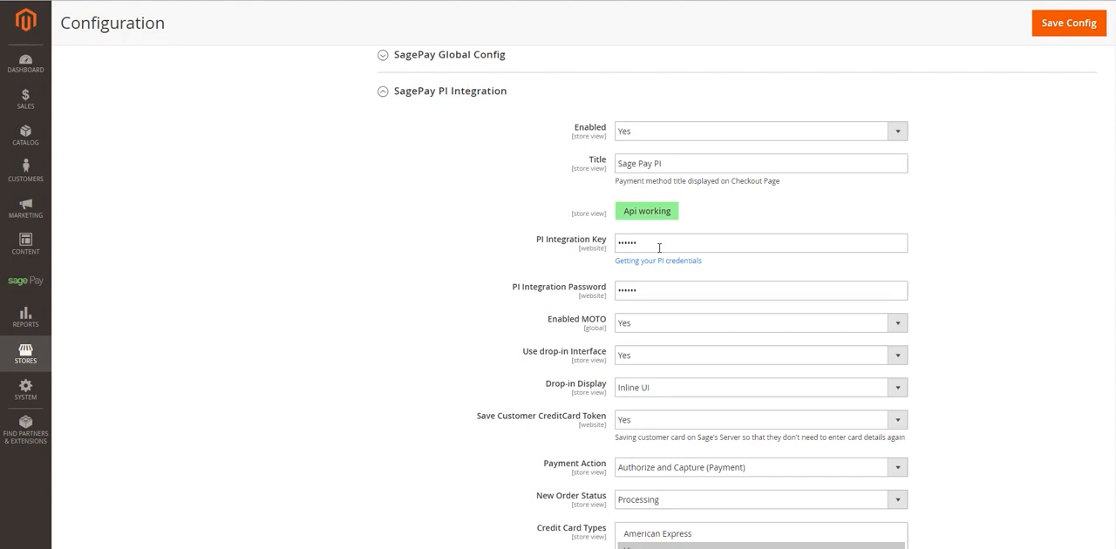
{"action": "left_click", "coordinate": [652, 325]}
{"action": "left_click", "coordinate": [653, 324]}
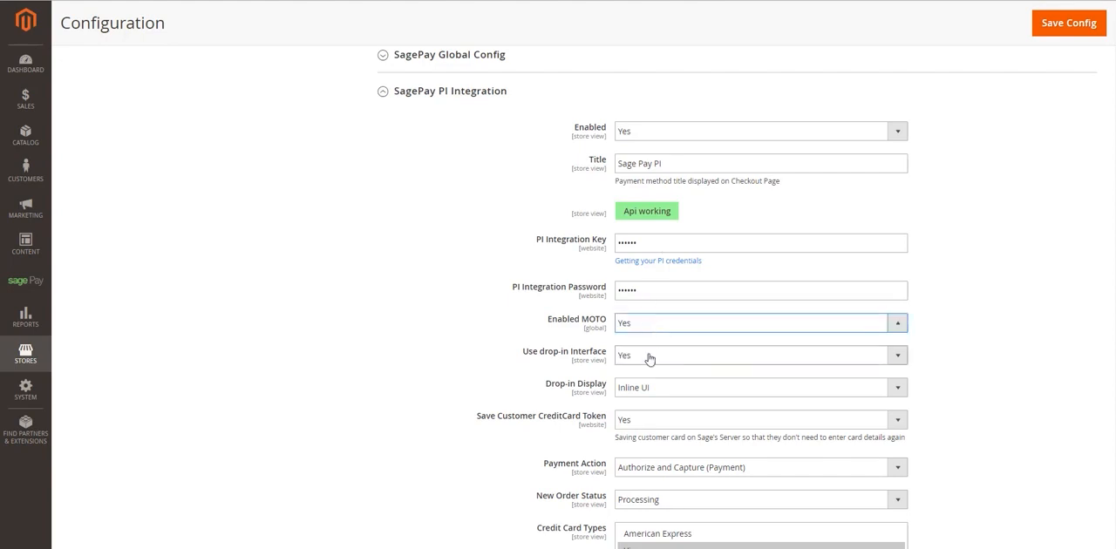
- Switch the PI Integration's Enabled MOTO option to No and return it to Yes
{"action": "left_click", "coordinate": [649, 358]}
{"action": "left_click", "coordinate": [648, 356]}
{"action": "left_click", "coordinate": [649, 328]}
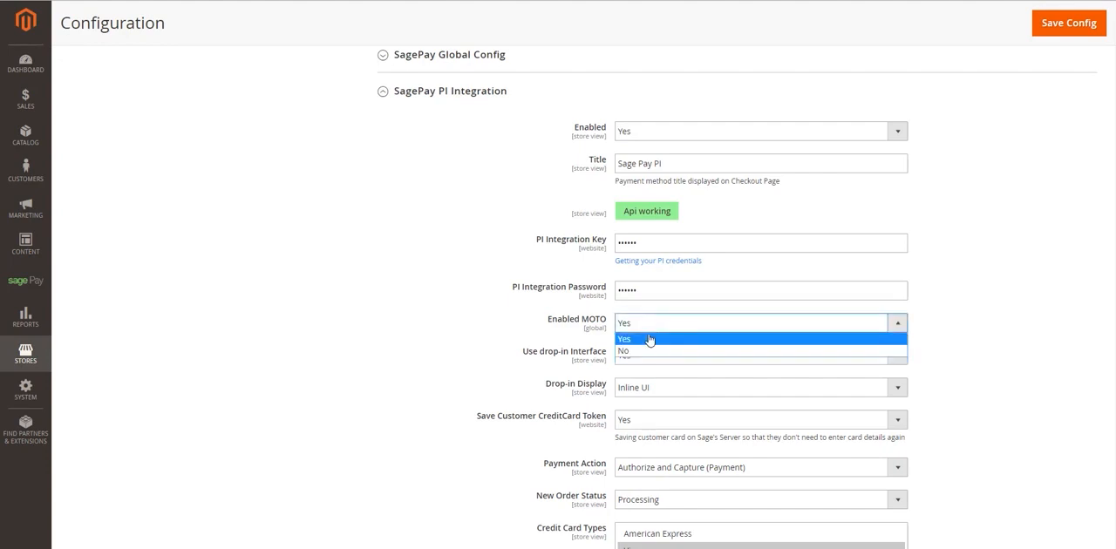
{"action": "left_click", "coordinate": [652, 350]}
{"action": "left_click", "coordinate": [652, 323]}
{"action": "left_click", "coordinate": [649, 340]}
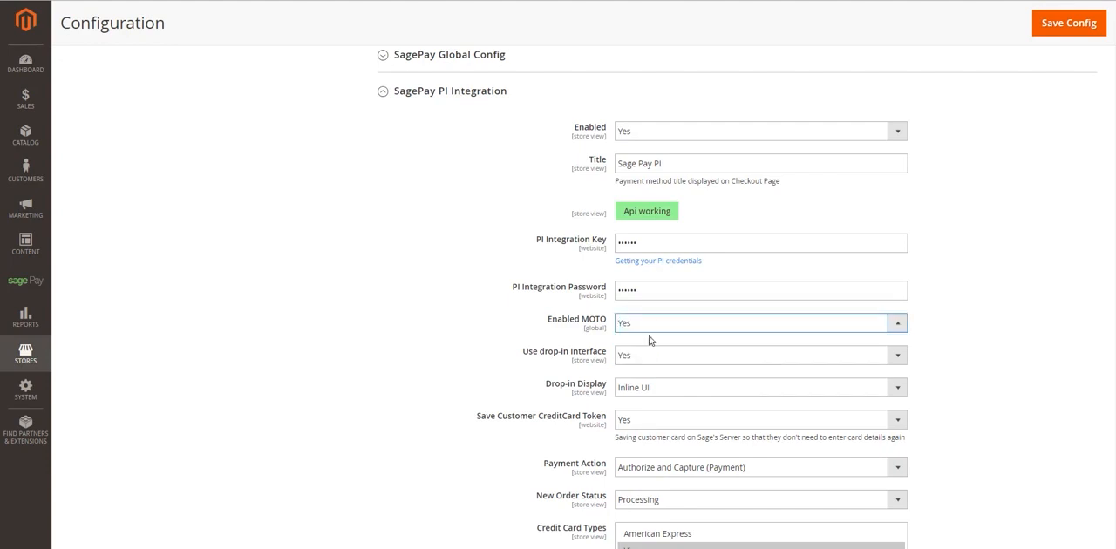
- Try No for Use drop-in Interface and Modal UI for Drop-in Display, restoring Yes and Inline UI
{"action": "left_click", "coordinate": [655, 358]}
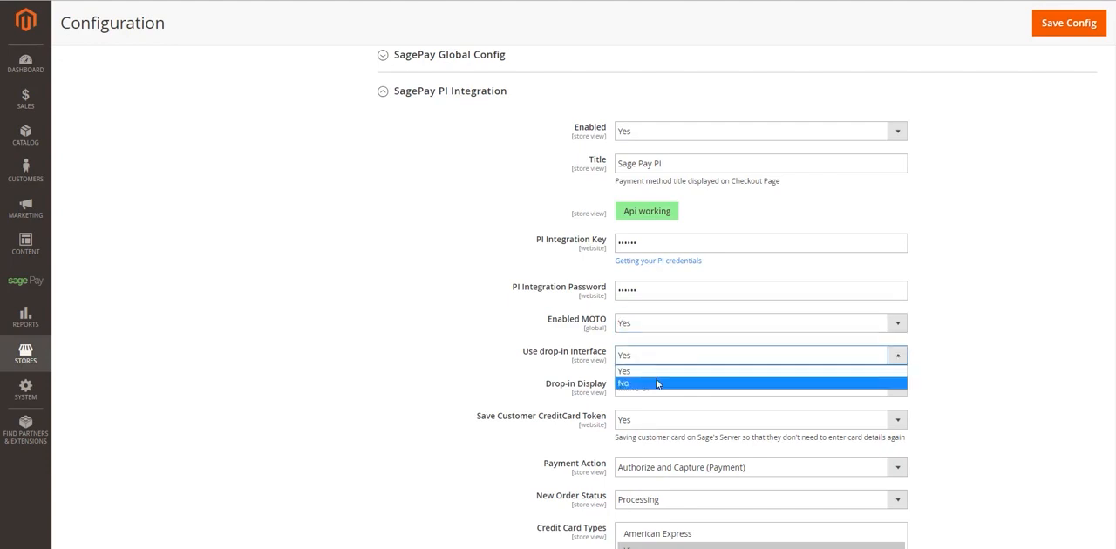
{"action": "left_click", "coordinate": [656, 384]}
{"action": "left_click", "coordinate": [660, 357]}
{"action": "left_click", "coordinate": [660, 371]}
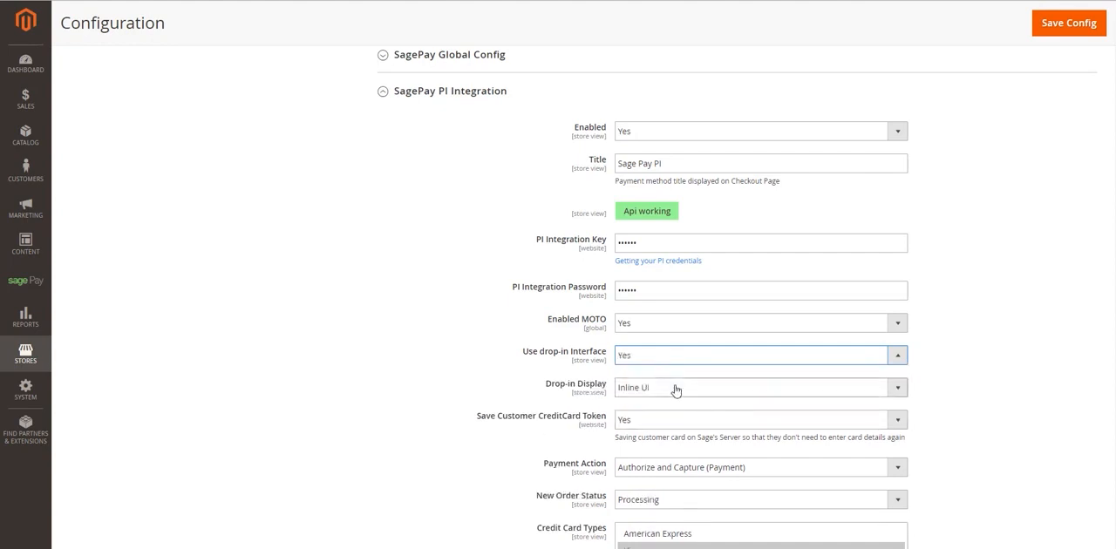
{"action": "left_click", "coordinate": [674, 388]}
{"action": "left_click", "coordinate": [674, 402]}
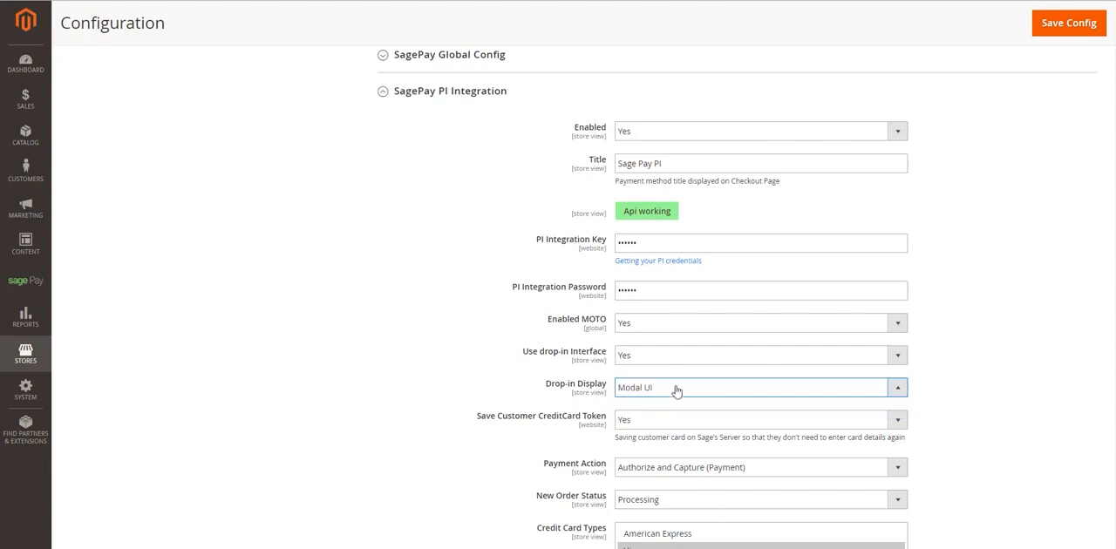
{"action": "left_click", "coordinate": [674, 388]}
{"action": "left_click", "coordinate": [677, 416]}
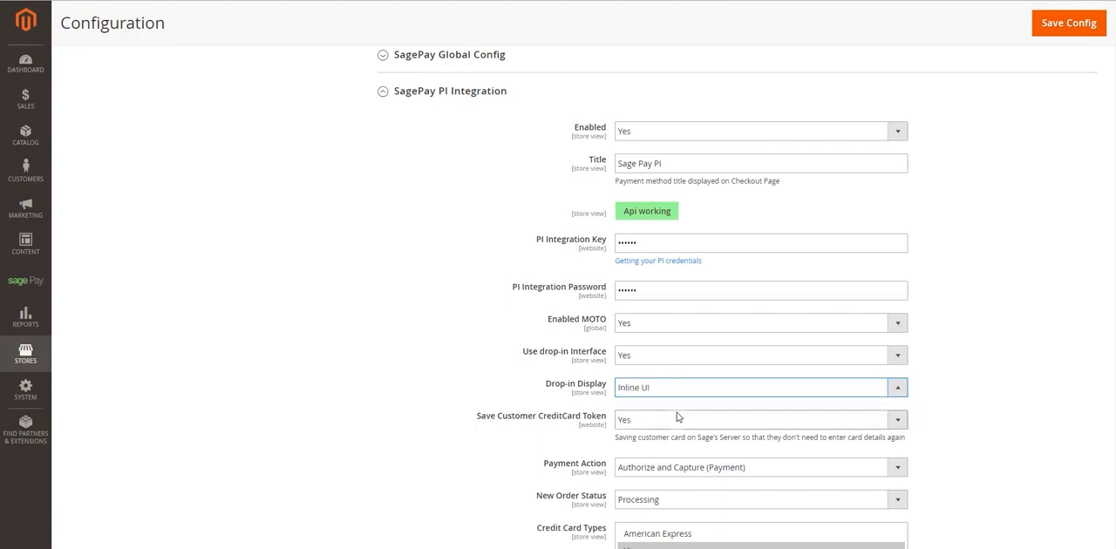
- Set Use drop-in Interface to No and Save Customer CreditCard Token to Yes after trying No
{"action": "left_click", "coordinate": [678, 358]}
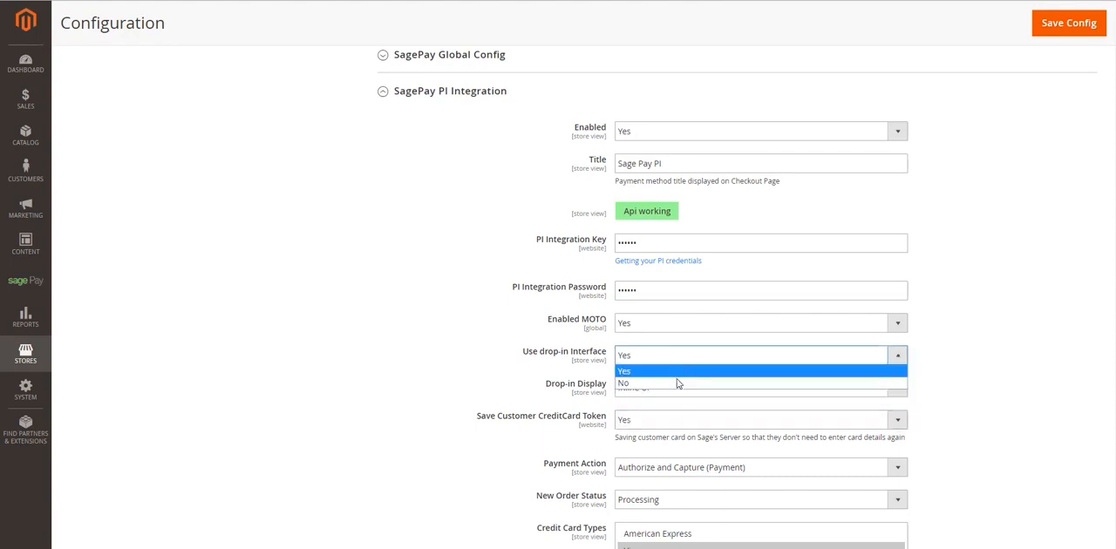
{"action": "left_click", "coordinate": [677, 383]}
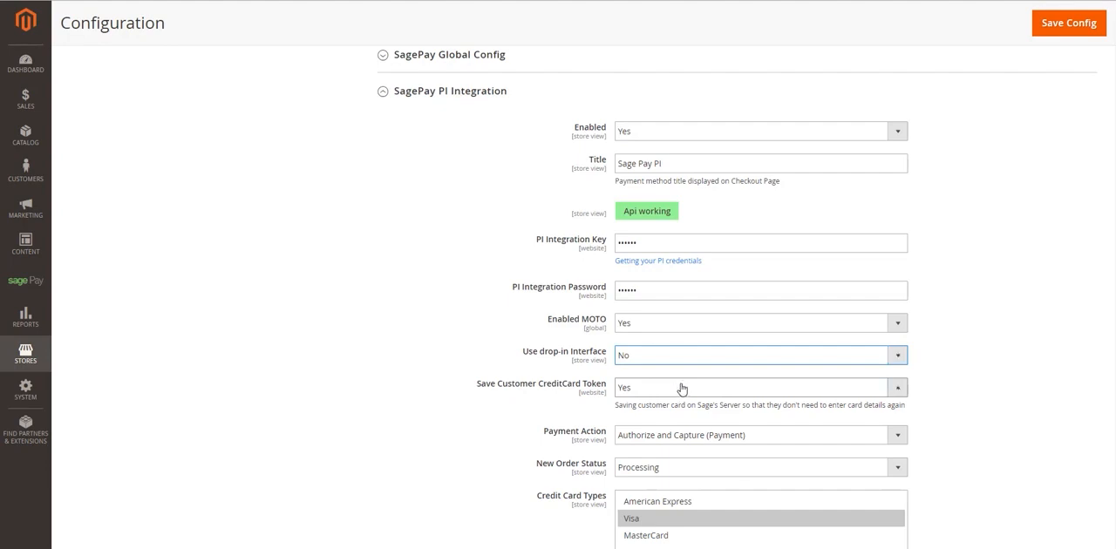
{"action": "left_click", "coordinate": [679, 388]}
{"action": "left_click", "coordinate": [686, 392]}
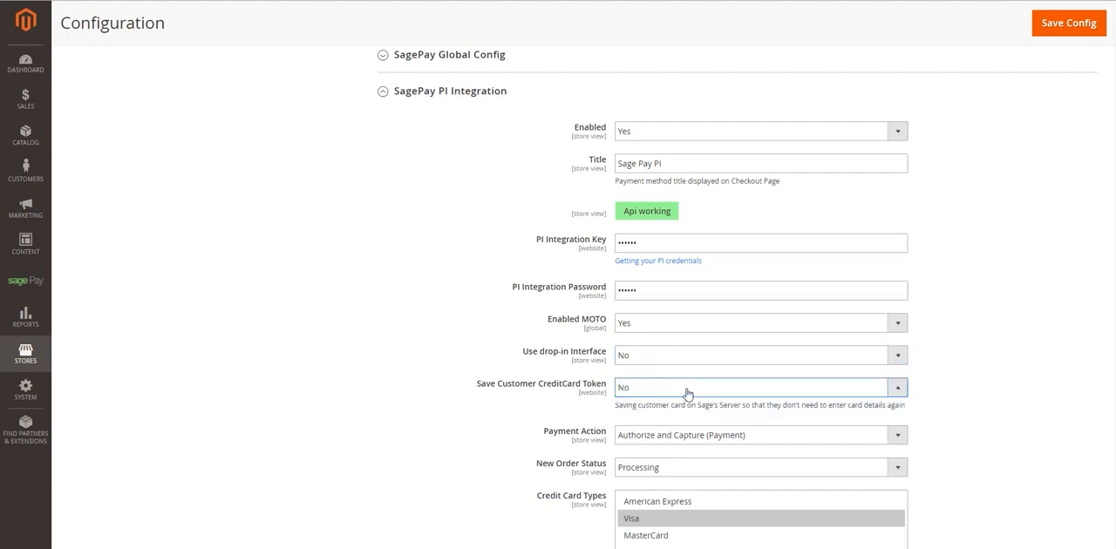
{"action": "left_click", "coordinate": [686, 394]}
{"action": "left_click", "coordinate": [688, 404]}
- Try Authorize Only (Deferred) as Payment Action, restore Authorize and Capture (Payment), and keep New Order Status at Processing
{"action": "scroll", "coordinate": [688, 404], "scroll_direction": "down", "scroll_amount": 3}
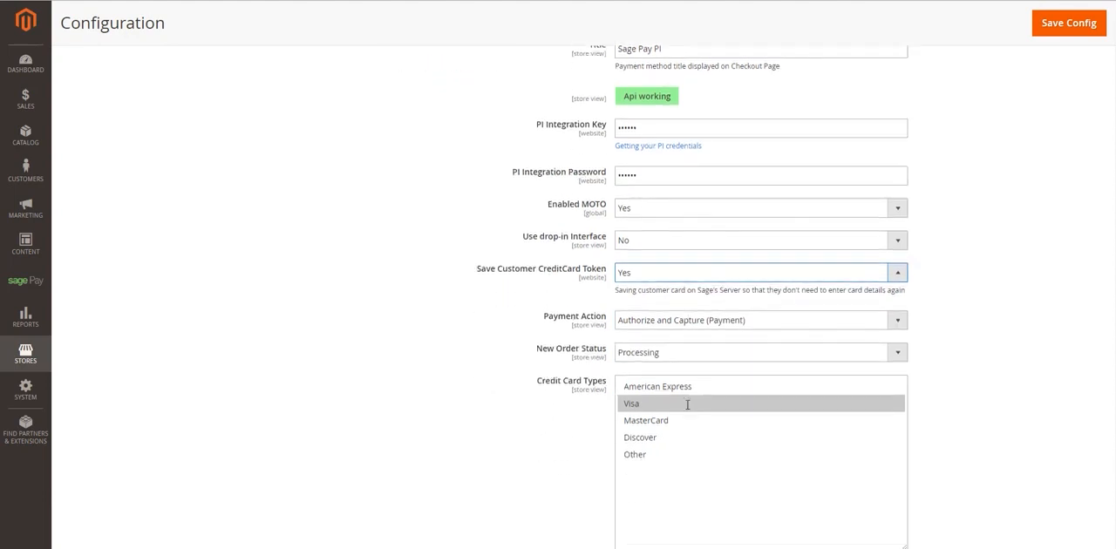
{"action": "left_click", "coordinate": [736, 323]}
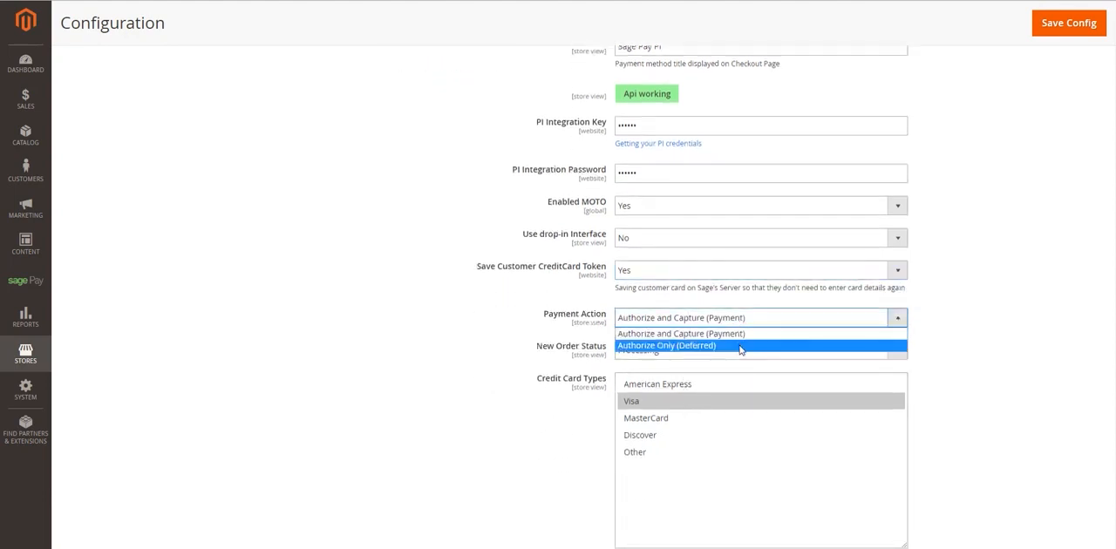
{"action": "left_click", "coordinate": [740, 349]}
{"action": "left_click", "coordinate": [738, 321]}
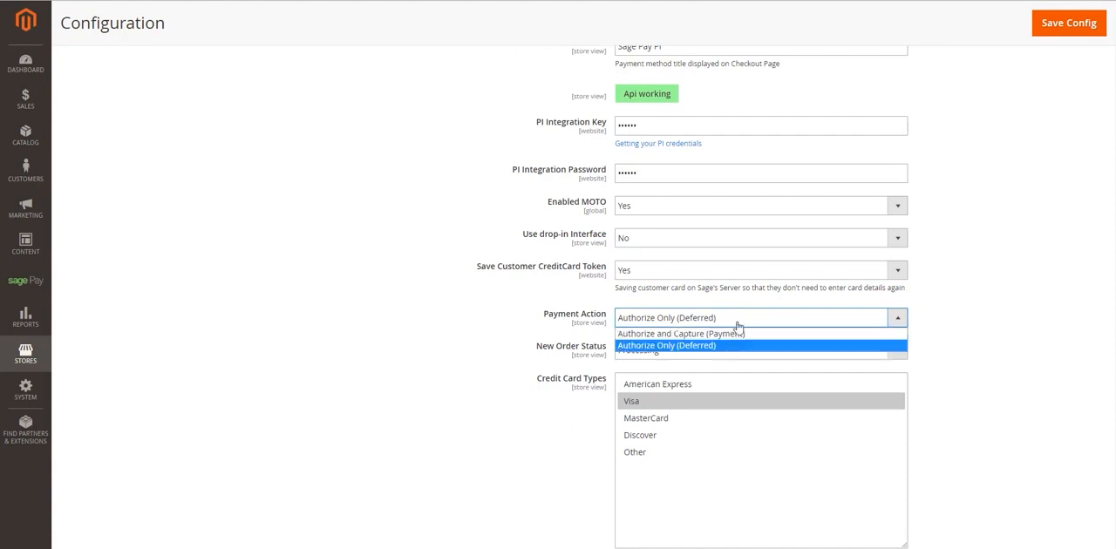
{"action": "left_click", "coordinate": [740, 334]}
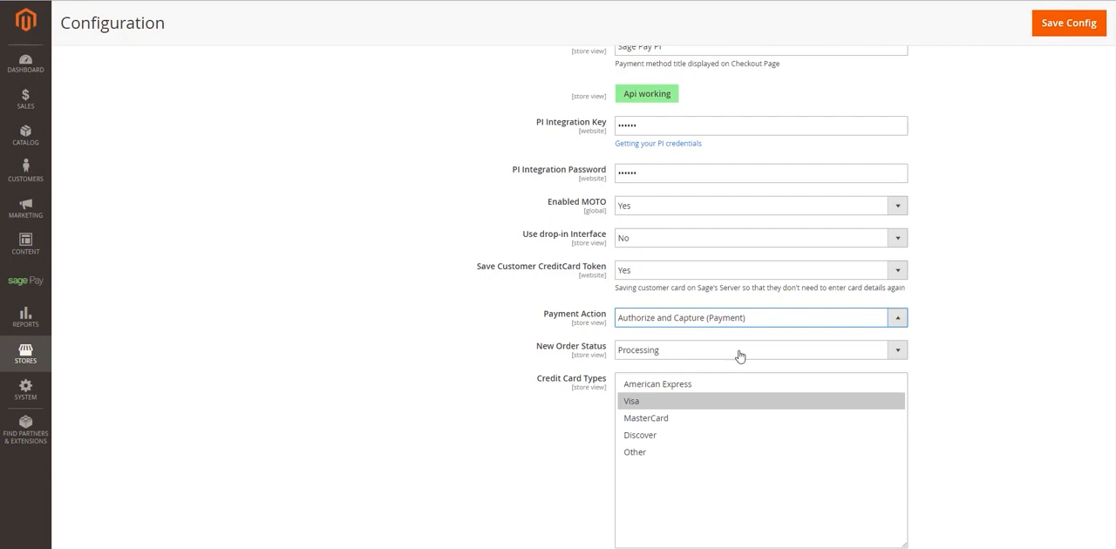
{"action": "left_click", "coordinate": [738, 353]}
{"action": "left_click", "coordinate": [739, 354]}
- Try American Express and MasterCard in Credit Card Types, and reselect only Visa
{"action": "scroll", "coordinate": [739, 354], "scroll_direction": "down", "scroll_amount": 1}
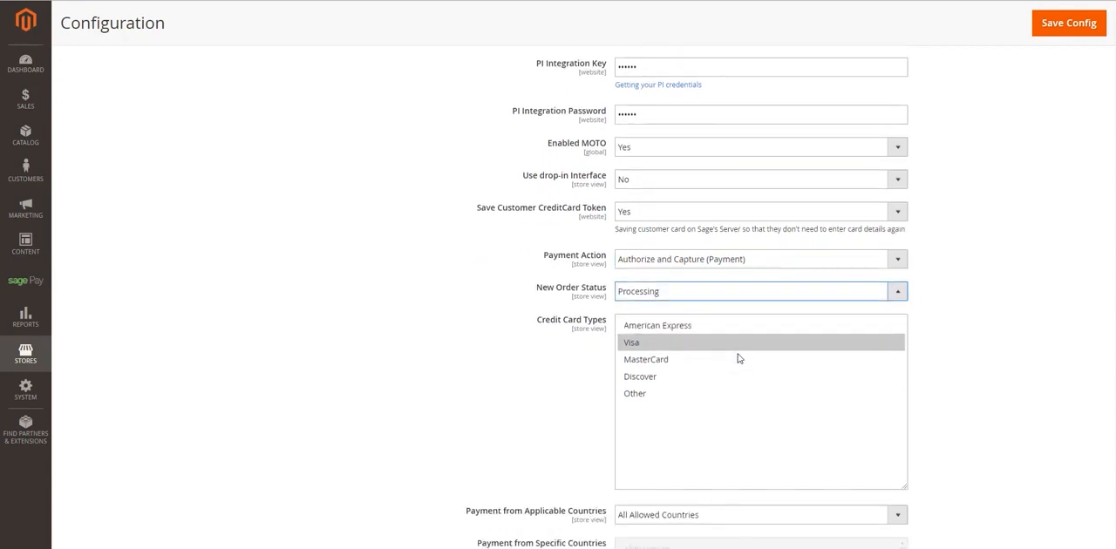
{"action": "left_click", "coordinate": [723, 339]}
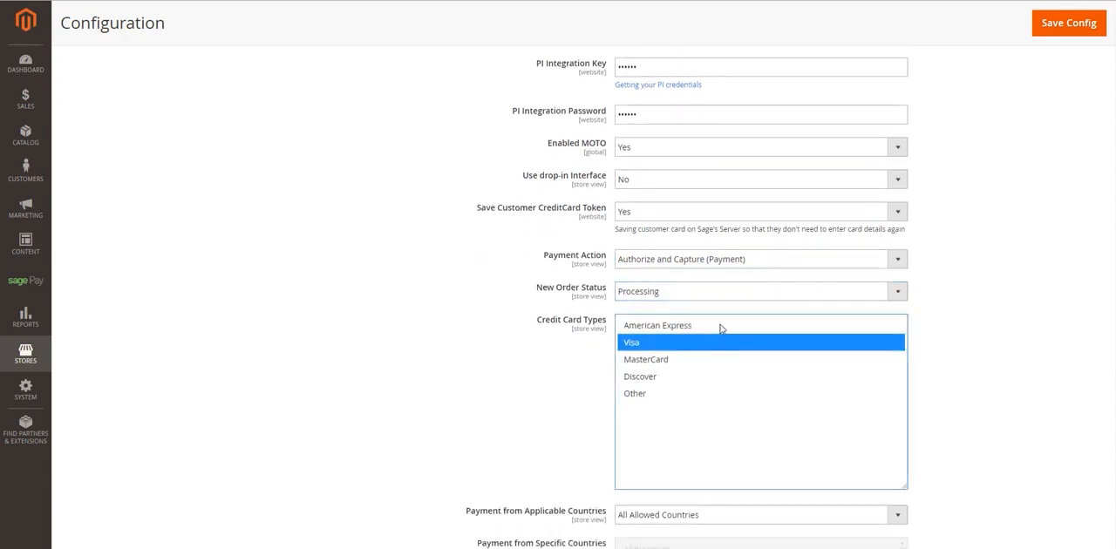
{"action": "left_click", "coordinate": [724, 326], "text": "ctrl"}
{"action": "left_click", "coordinate": [720, 361], "text": "ctrl"}
{"action": "left_click", "coordinate": [720, 342]}
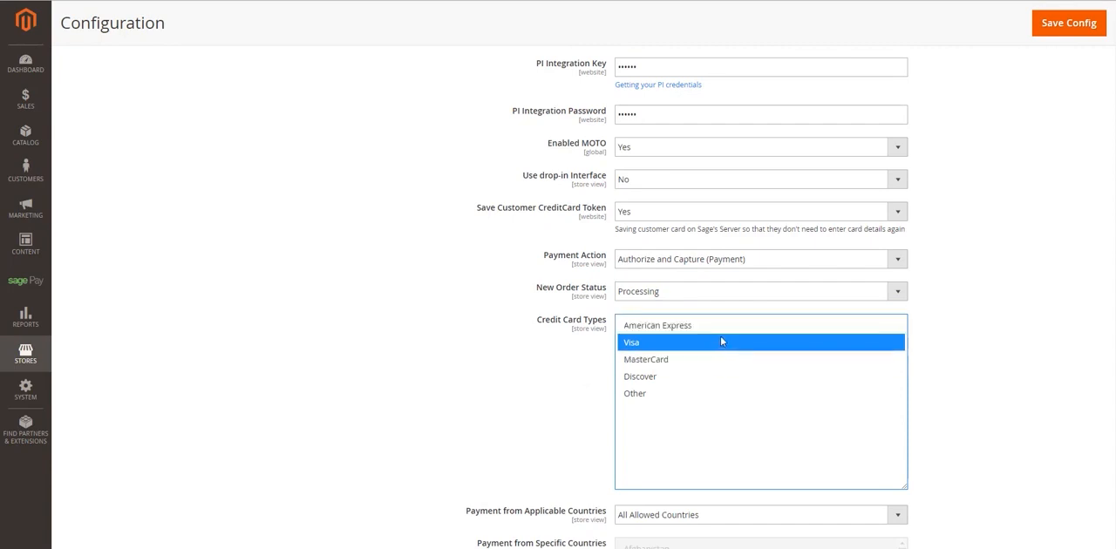
- Switch applicable countries to Specific Countries, add Åland Islands, Afghanistan and Algeria to the selection, and return to All Allowed Countries
{"action": "scroll", "coordinate": [717, 319], "scroll_direction": "down", "scroll_amount": 3}
{"action": "scroll", "coordinate": [711, 346], "scroll_direction": "down", "scroll_amount": 2}
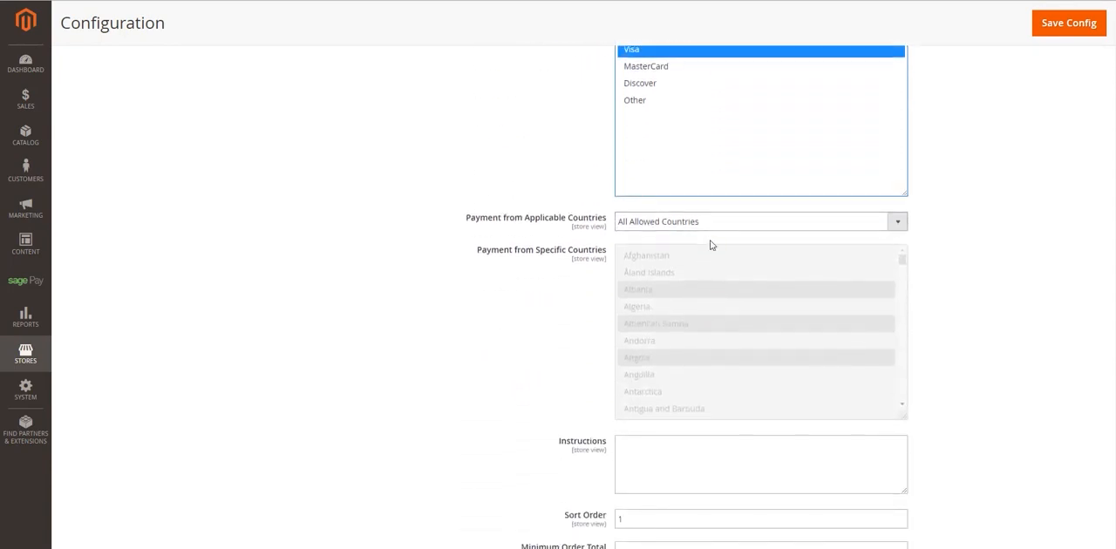
{"action": "left_click", "coordinate": [712, 226]}
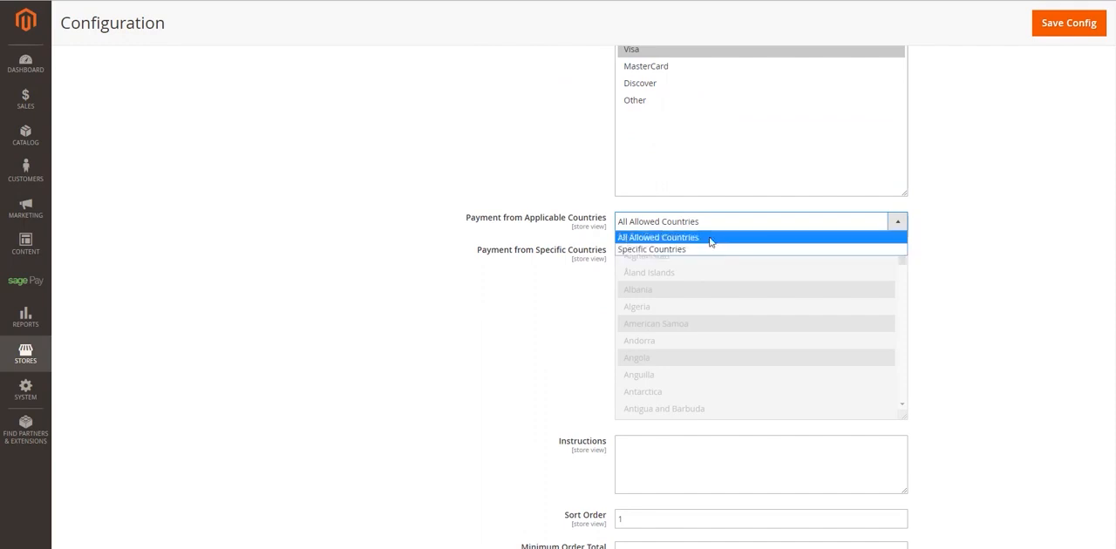
{"action": "left_click", "coordinate": [713, 250]}
{"action": "left_click", "coordinate": [710, 274], "text": "ctrl"}
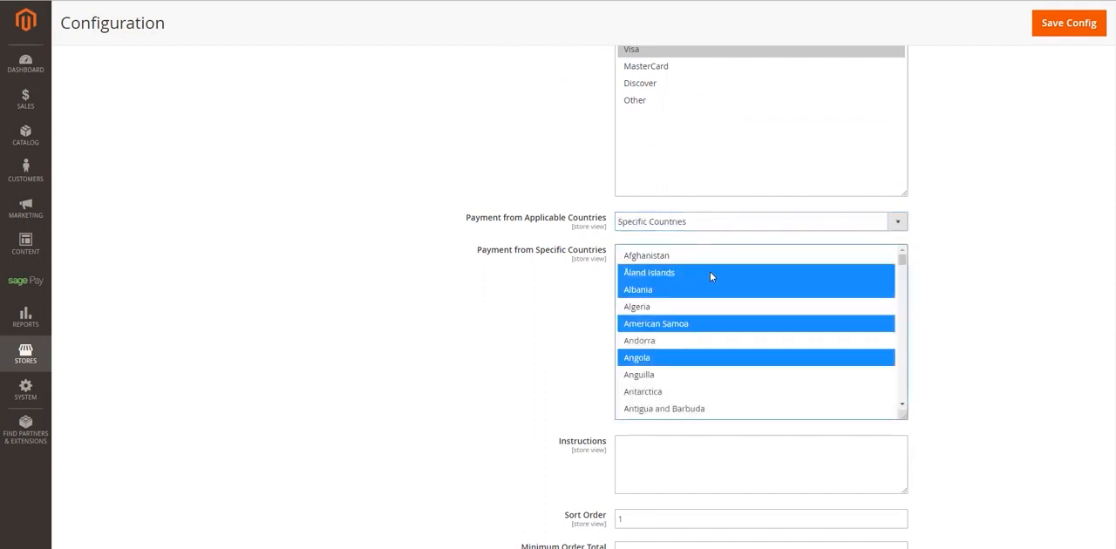
{"action": "left_click", "coordinate": [710, 255], "text": "ctrl"}
{"action": "left_click", "coordinate": [710, 305], "text": "ctrl"}
{"action": "left_click", "coordinate": [710, 229]}
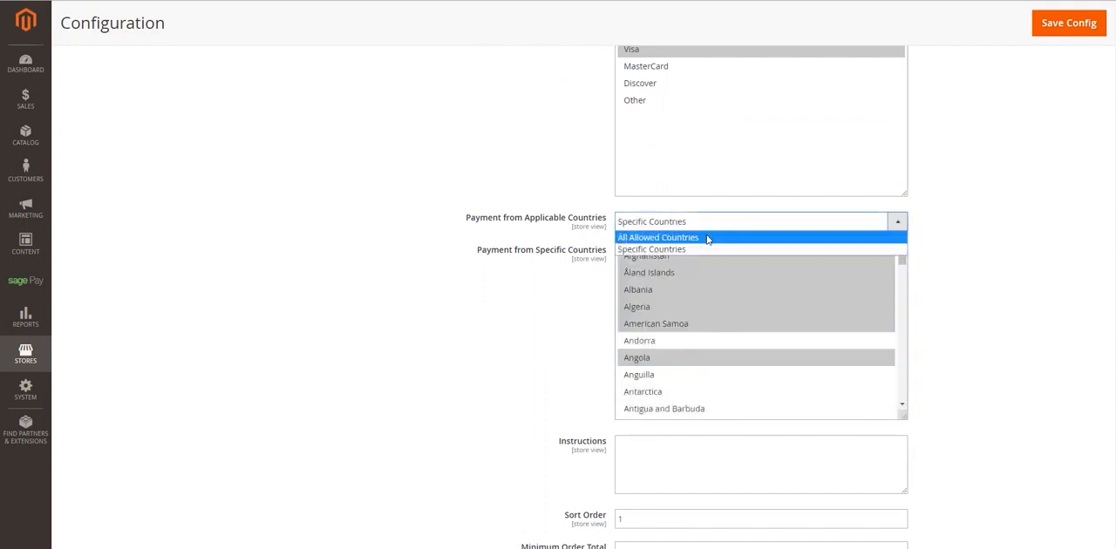
{"action": "left_click", "coordinate": [710, 238]}
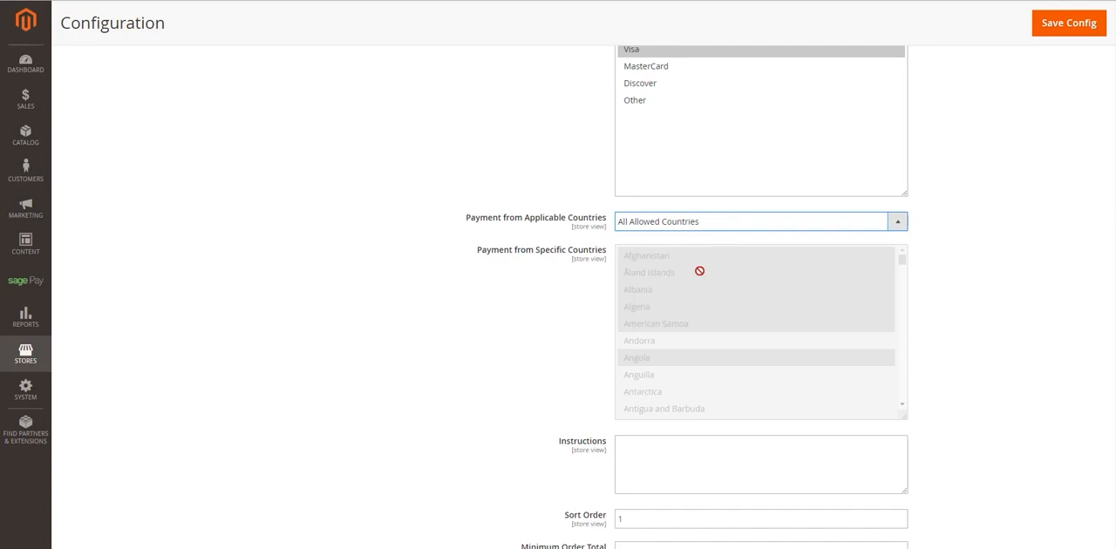
- Leave the PI Integration's Instructions field empty and clear its Sort Order value
{"action": "scroll", "coordinate": [699, 271], "scroll_direction": "down", "scroll_amount": 2}
{"action": "scroll", "coordinate": [688, 439], "scroll_direction": "down", "scroll_amount": 1}
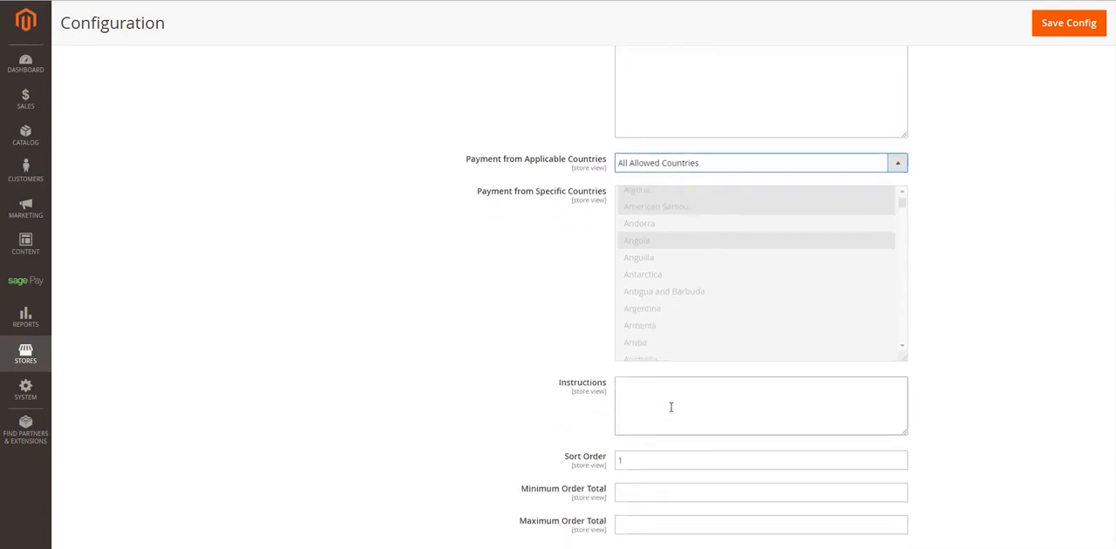
{"action": "left_click", "coordinate": [670, 407]}
{"action": "scroll", "coordinate": [671, 406], "scroll_direction": "down", "scroll_amount": 1}
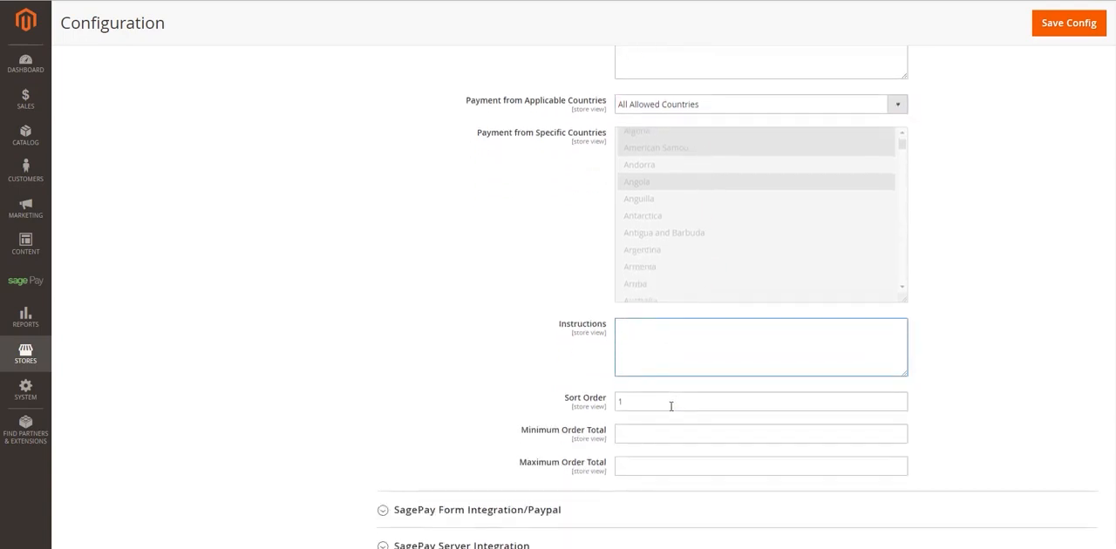
{"action": "left_click", "coordinate": [670, 406]}
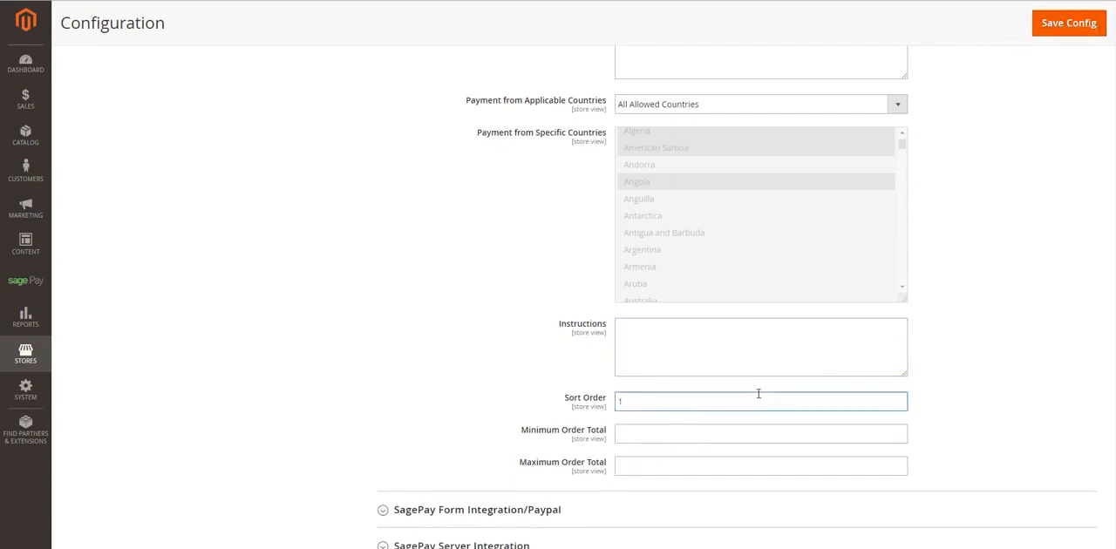
{"action": "scroll", "coordinate": [513, 319], "scroll_direction": "down", "scroll_amount": 3}
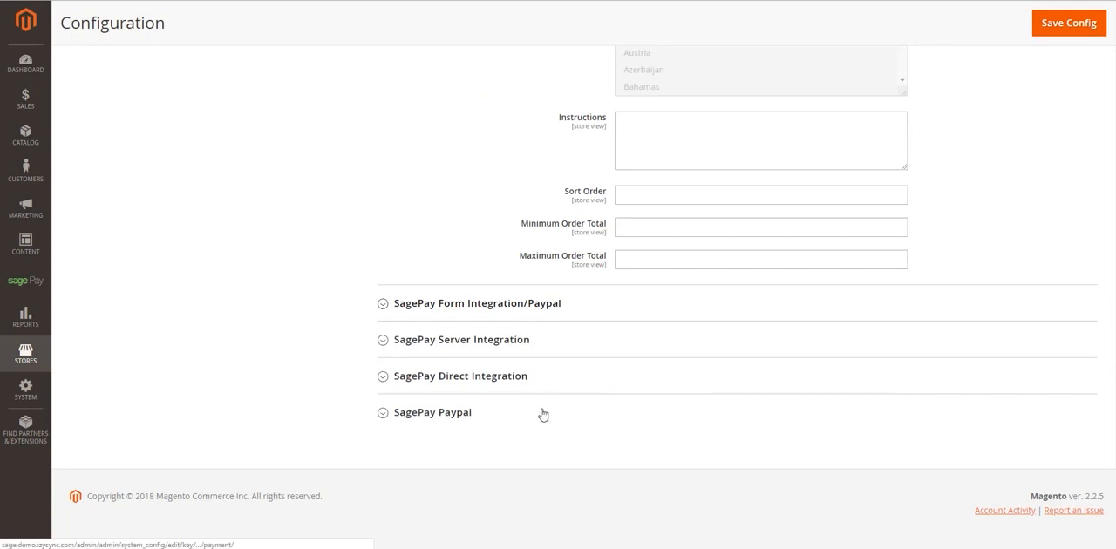
- Examine the settings of the SagePay Server Integration, SagePay Direct Integration and SagePay Paypal sections, collapsing each one again
{"action": "left_click", "coordinate": [557, 349]}
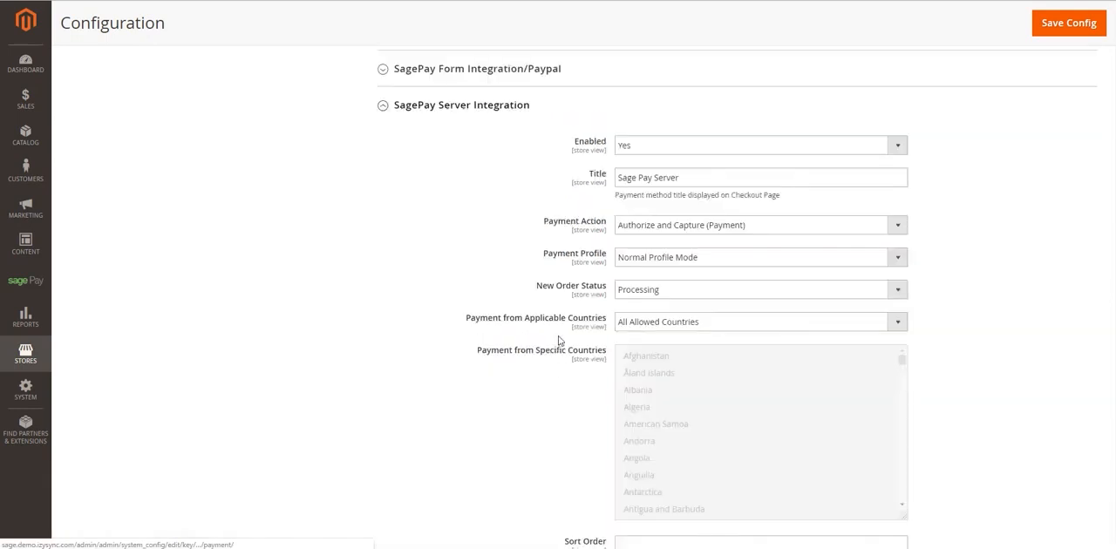
{"action": "left_click", "coordinate": [568, 105]}
{"action": "left_click", "coordinate": [531, 383]}
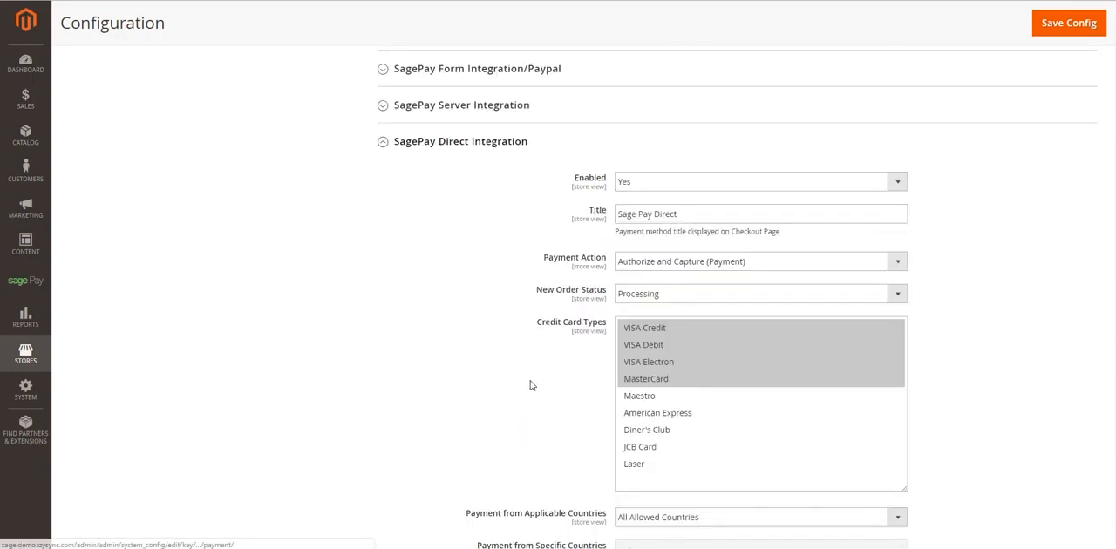
{"action": "left_click", "coordinate": [474, 147]}
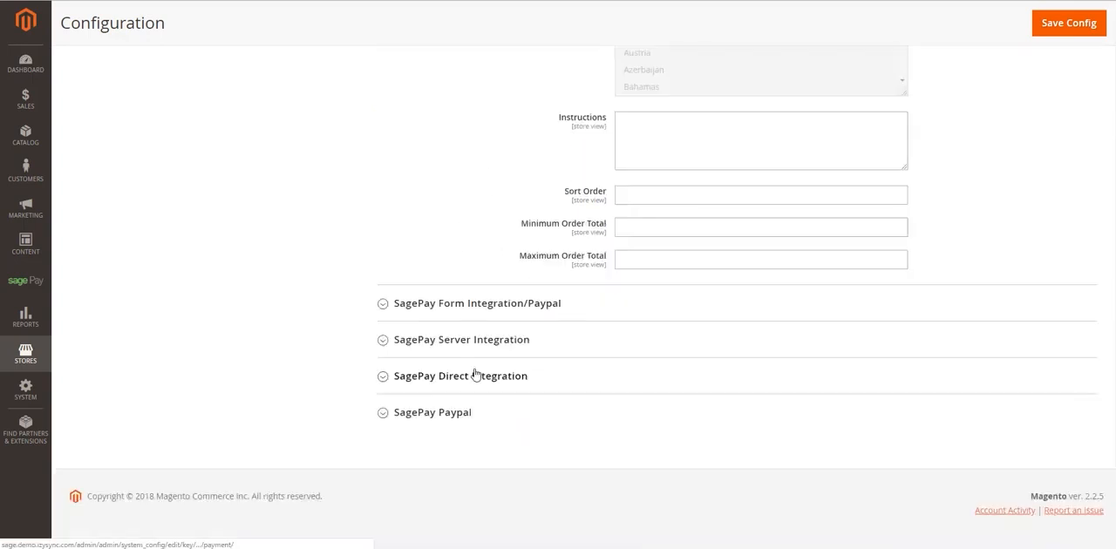
{"action": "left_click", "coordinate": [504, 424]}
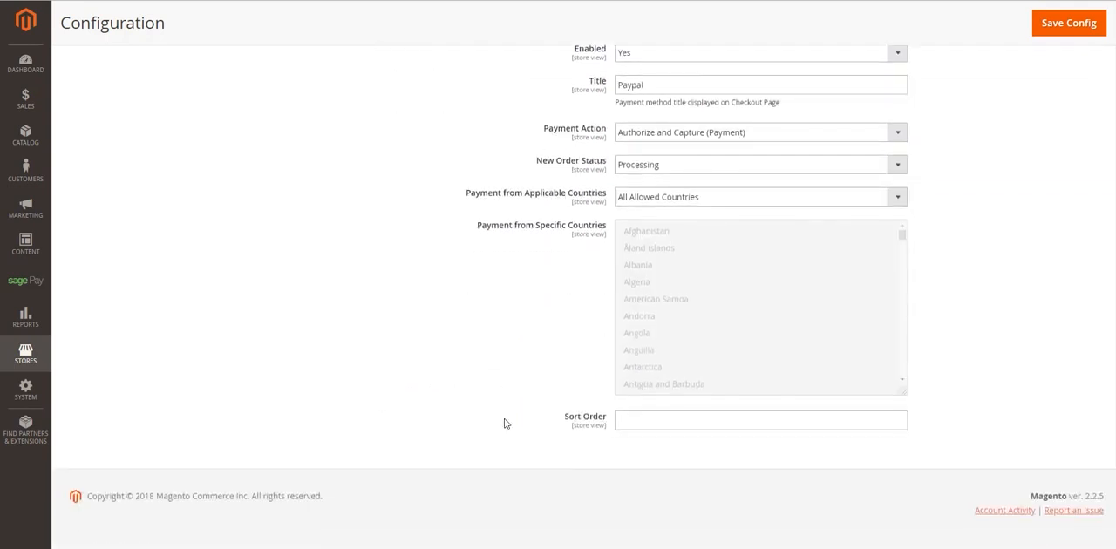
{"action": "scroll", "coordinate": [1031, 167], "scroll_direction": "up", "scroll_amount": 2}
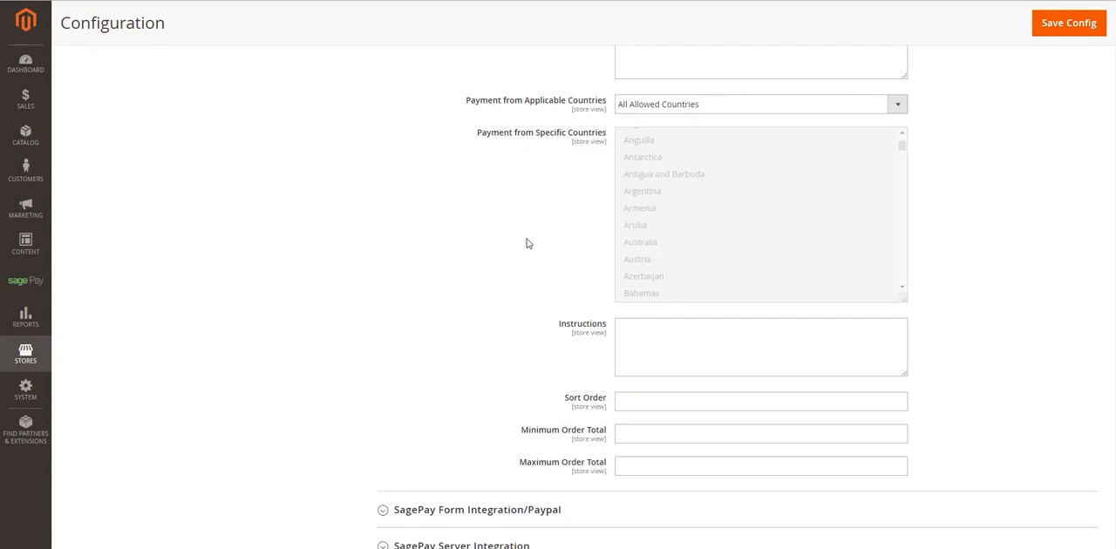
{"action": "scroll", "coordinate": [526, 242], "scroll_direction": "down", "scroll_amount": 3}
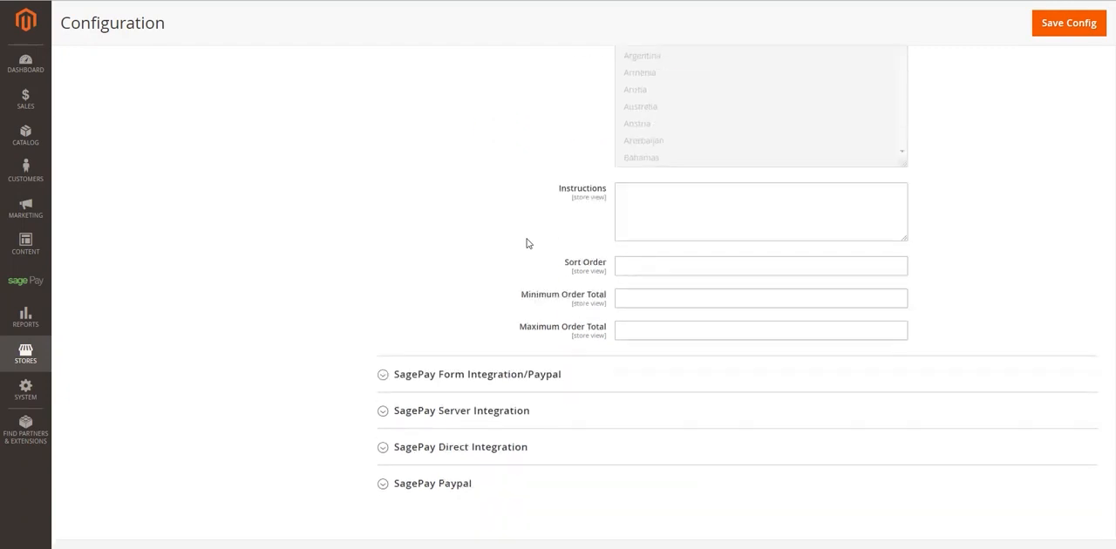
- Expand the SagePay Form Integration/Paypal section and set Enabled to Yes after trying No
{"action": "left_click", "coordinate": [526, 302]}
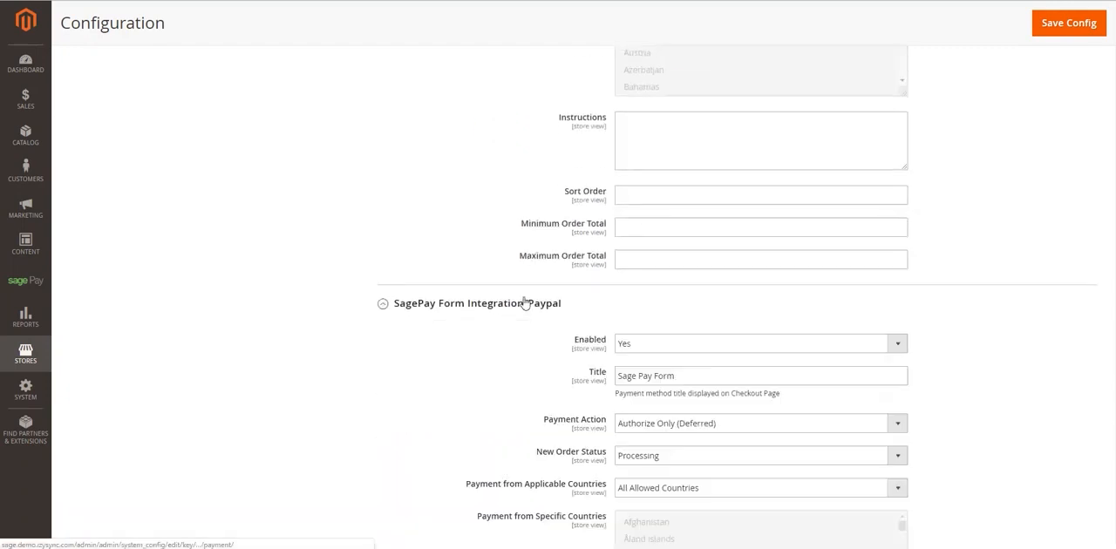
{"action": "scroll", "coordinate": [593, 296], "scroll_direction": "down", "scroll_amount": 1}
{"action": "left_click", "coordinate": [659, 288]}
{"action": "left_click", "coordinate": [661, 304]}
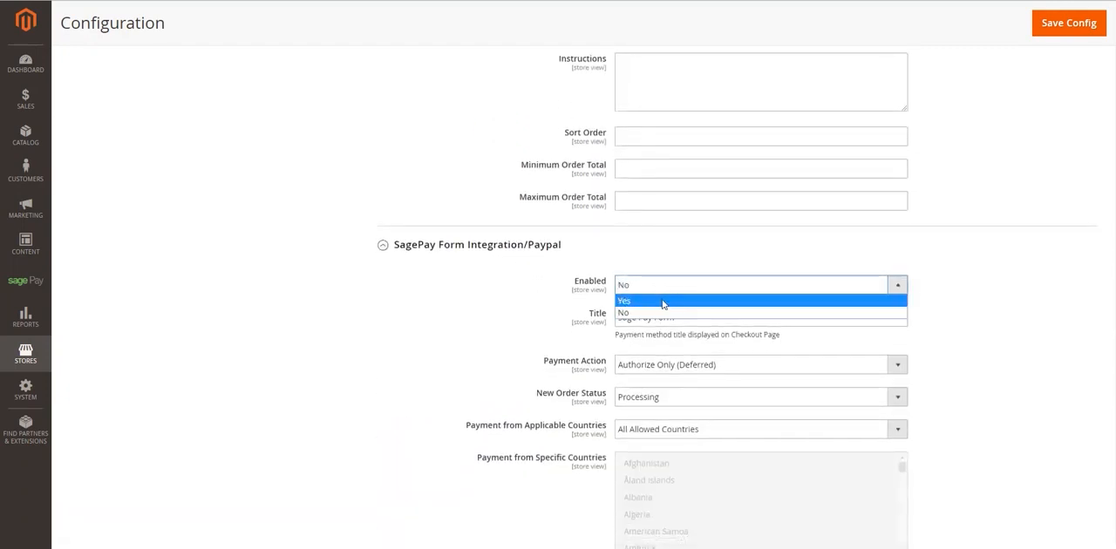
{"action": "left_click", "coordinate": [662, 302]}
- Keep the Form Integration's title as Sage Pay Form and set its Payment Action to Authorize and Capture (Payment)
{"action": "scroll", "coordinate": [666, 300], "scroll_direction": "down", "scroll_amount": 1}
{"action": "left_click", "coordinate": [694, 260]}
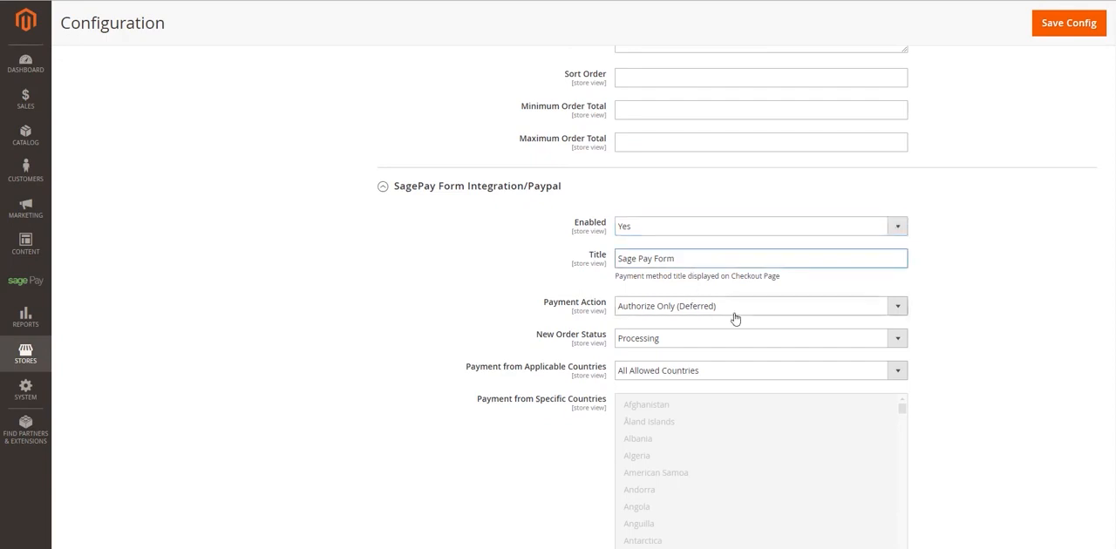
{"action": "left_click", "coordinate": [734, 316]}
{"action": "left_click", "coordinate": [735, 320]}
{"action": "scroll", "coordinate": [678, 300], "scroll_direction": "down", "scroll_amount": 1}
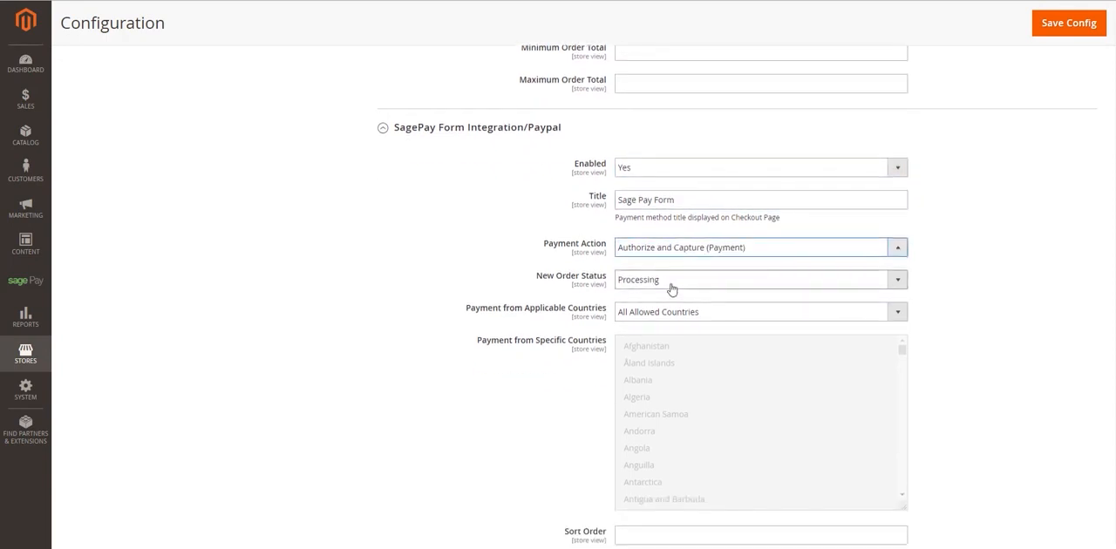
- Examine the remaining SagePay Form Integration/Paypal settings and collapse that section
{"action": "scroll", "coordinate": [645, 379], "scroll_direction": "down", "scroll_amount": 2}
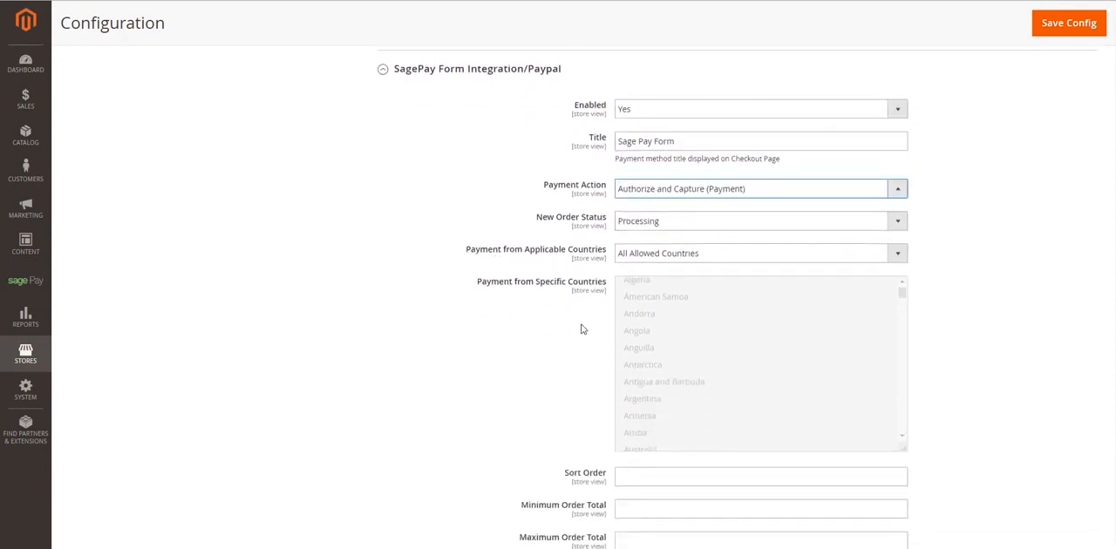
{"action": "scroll", "coordinate": [582, 328], "scroll_direction": "down", "scroll_amount": 2}
{"action": "scroll", "coordinate": [580, 327], "scroll_direction": "up", "scroll_amount": 2}
{"action": "left_click", "coordinate": [514, 71]}
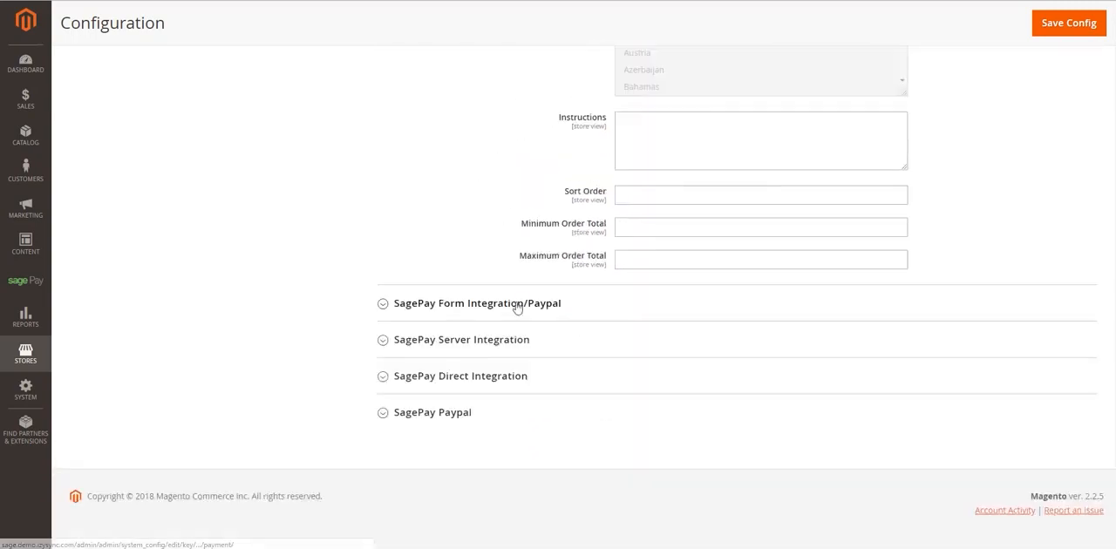
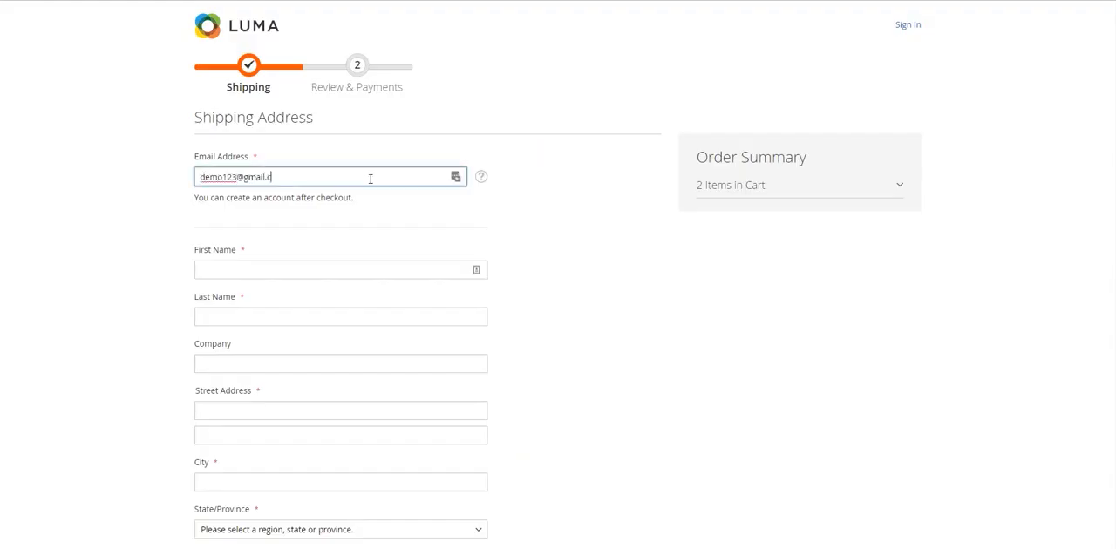
- Switch to the Luma storefront checkout and enter the customer's e-mail, first name and last name in the shipping form
{"action": "key", "text": "Tab"}
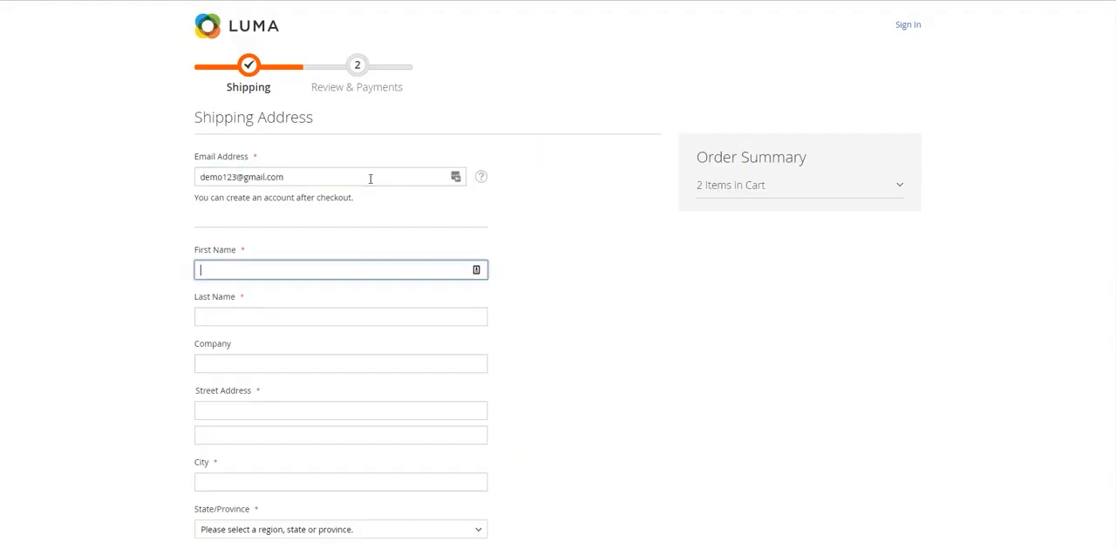
{"action": "key", "text": "Tab"}
{"action": "key", "text": "Tab"}
- Fill in the shipping address and phone number from the saved address suggestion and proceed to Review & Payments with Flat Rate shipping
{"action": "key", "text": "Tab"}
{"action": "type", "text": "67"}
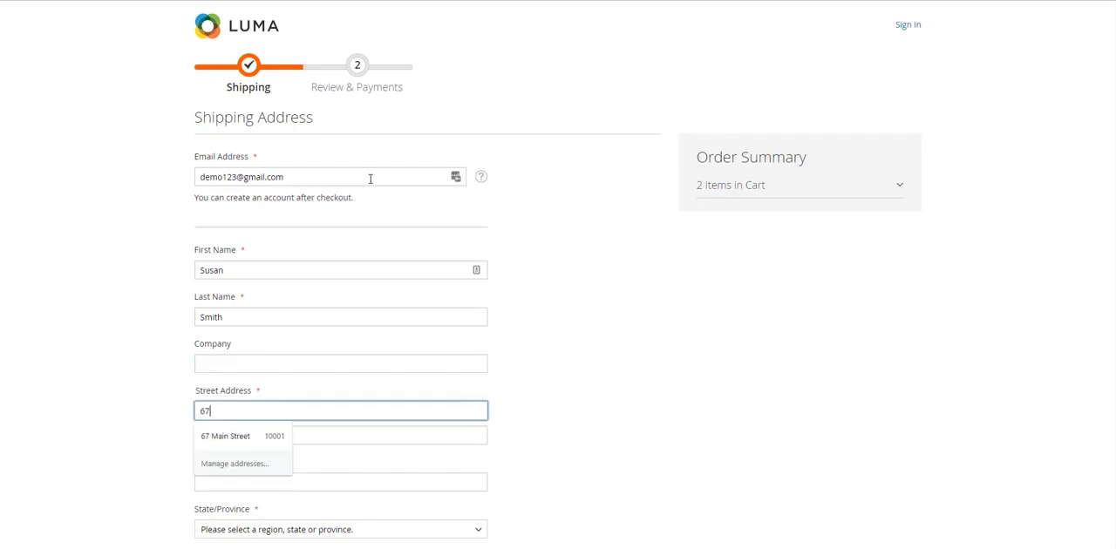
{"action": "key", "text": "Down"}
{"action": "key", "text": "Return"}
{"action": "key", "text": "Tab"}
{"action": "scroll", "coordinate": [358, 192], "scroll_direction": "down", "scroll_amount": 5}
{"action": "left_click", "coordinate": [637, 445]}
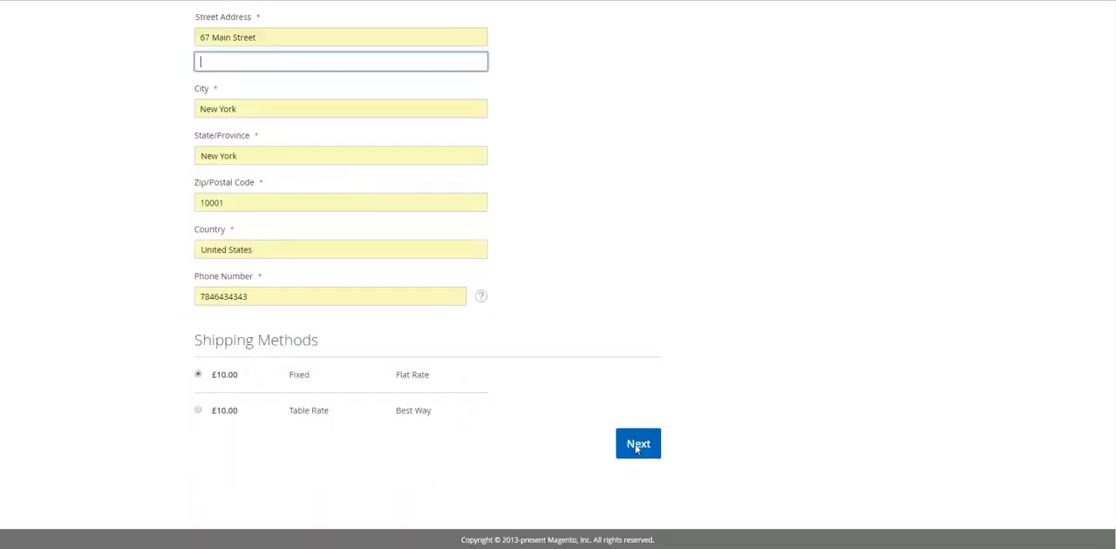
{"action": "left_click", "coordinate": [637, 445]}
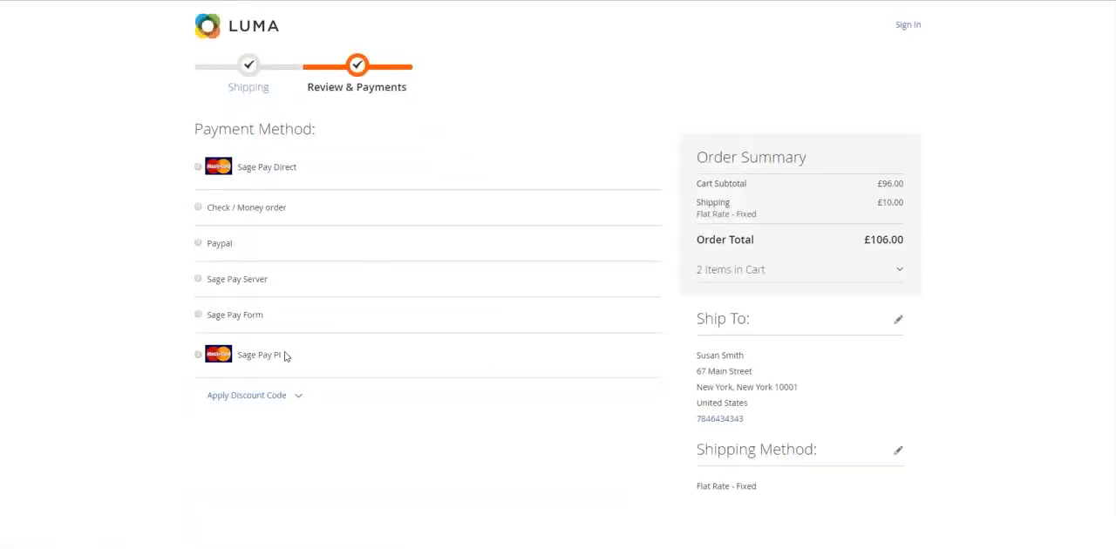
- Choose Sage Pay PI as the payment method and enter the cardholder's full name
{"action": "scroll", "coordinate": [286, 356], "scroll_direction": "down", "scroll_amount": 1}
{"action": "left_click", "coordinate": [271, 329]}
{"action": "scroll", "coordinate": [424, 294], "scroll_direction": "down", "scroll_amount": 3}
{"action": "left_click", "coordinate": [348, 237]}
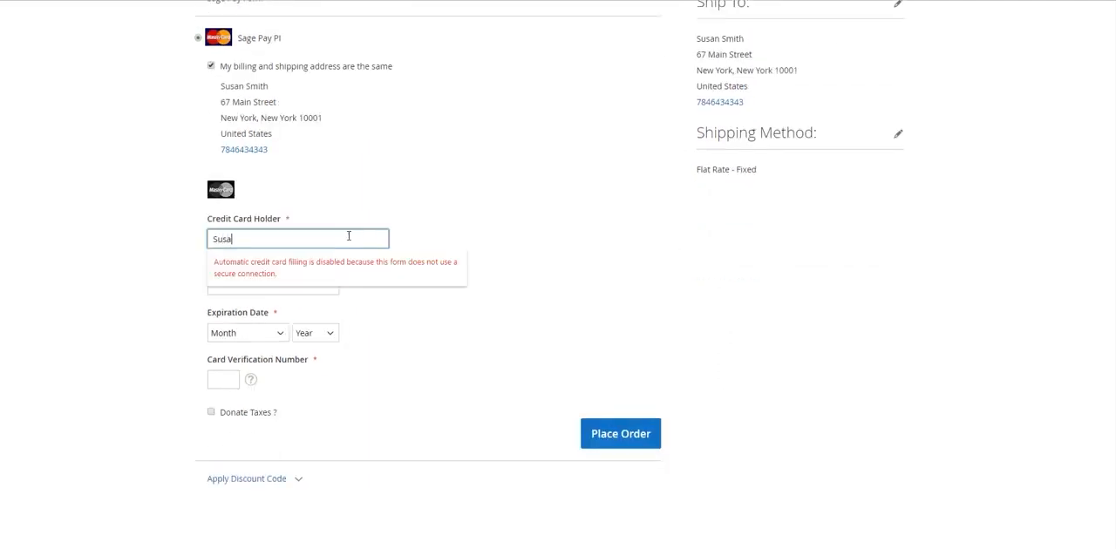
{"action": "key", "text": "Tab"}
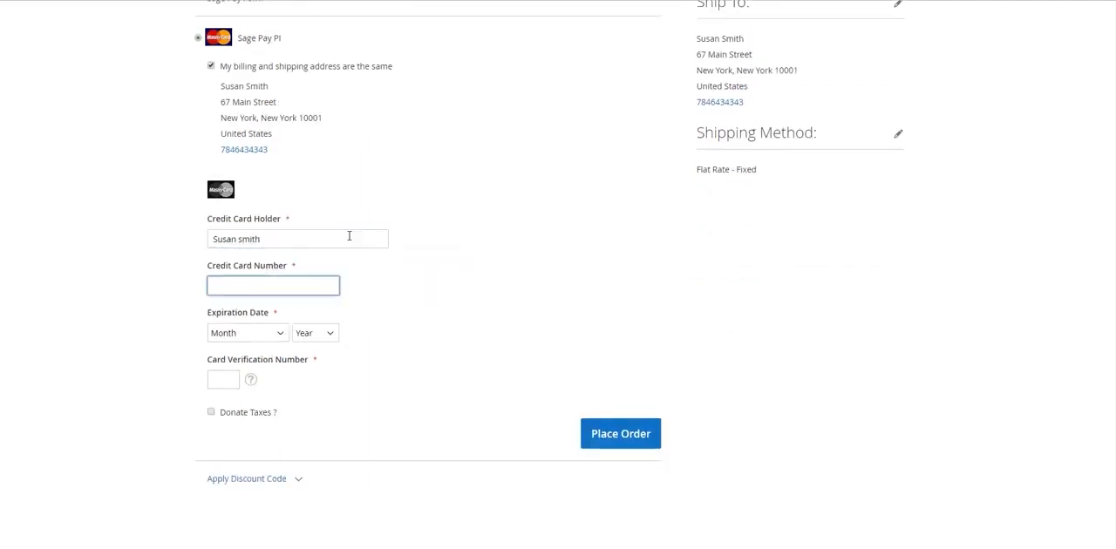
- Paste the credit card number, set the expiration date to 04 - April 2022, and enter the card verification number
{"action": "key", "text": "ctrl+v"}
{"action": "left_click", "coordinate": [261, 331]}
{"action": "left_click", "coordinate": [259, 396]}
{"action": "left_click", "coordinate": [319, 332]}
{"action": "left_click", "coordinate": [320, 409]}
{"action": "key", "text": "Tab"}
{"action": "type", "text": "123"}
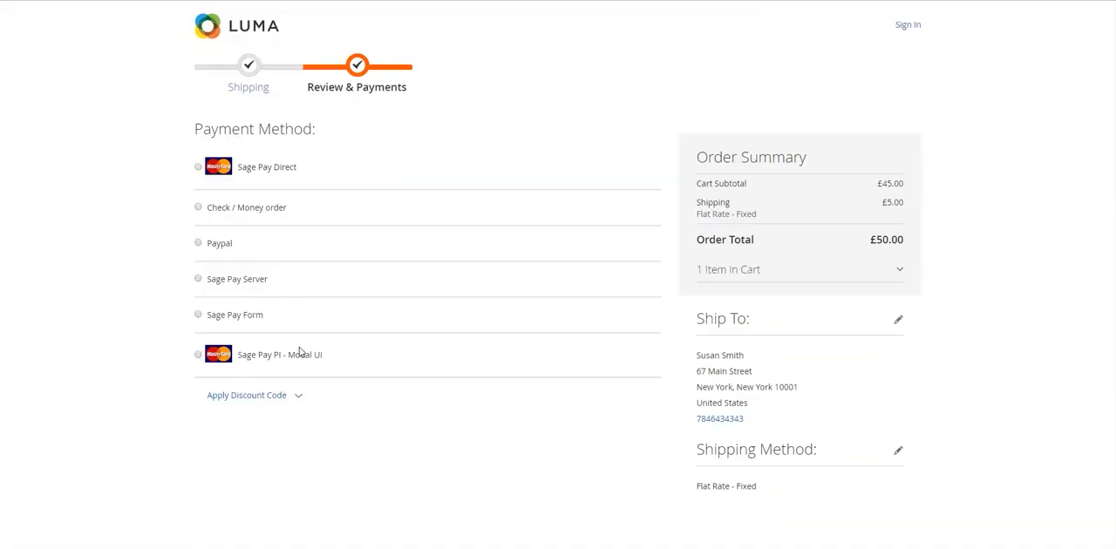
- Choose Sage Pay PI - Modal UI in the checkout, continue to its card dialog, and enter the cardholder's name
{"action": "left_click", "coordinate": [299, 353]}
{"action": "scroll", "coordinate": [453, 384], "scroll_direction": "down", "scroll_amount": 2}
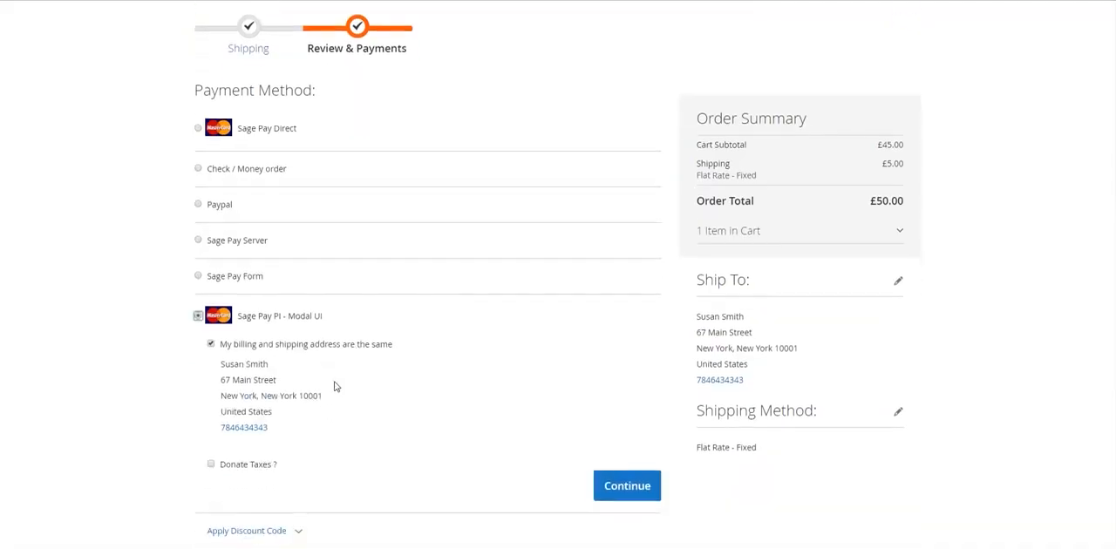
{"action": "left_click", "coordinate": [607, 422]}
{"action": "left_click", "coordinate": [503, 94]}
{"action": "type", "text": "Suss"}
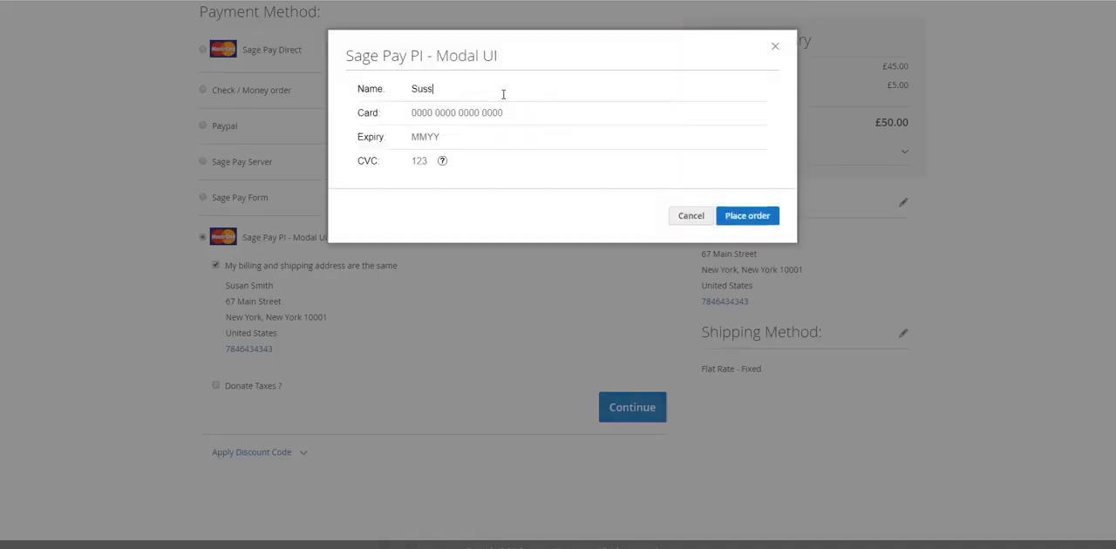
{"action": "type", "text": " Smi"}
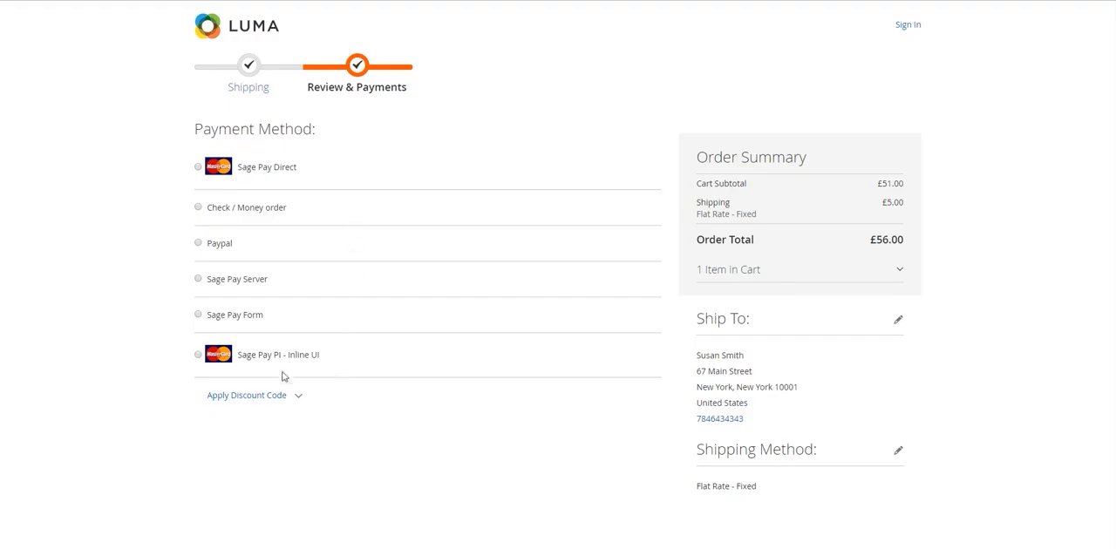
- Choose Sage Pay PI - Inline UI in the checkout and enter the cardholder's name in its embedded card form
{"action": "scroll", "coordinate": [288, 357], "scroll_direction": "down", "scroll_amount": 2}
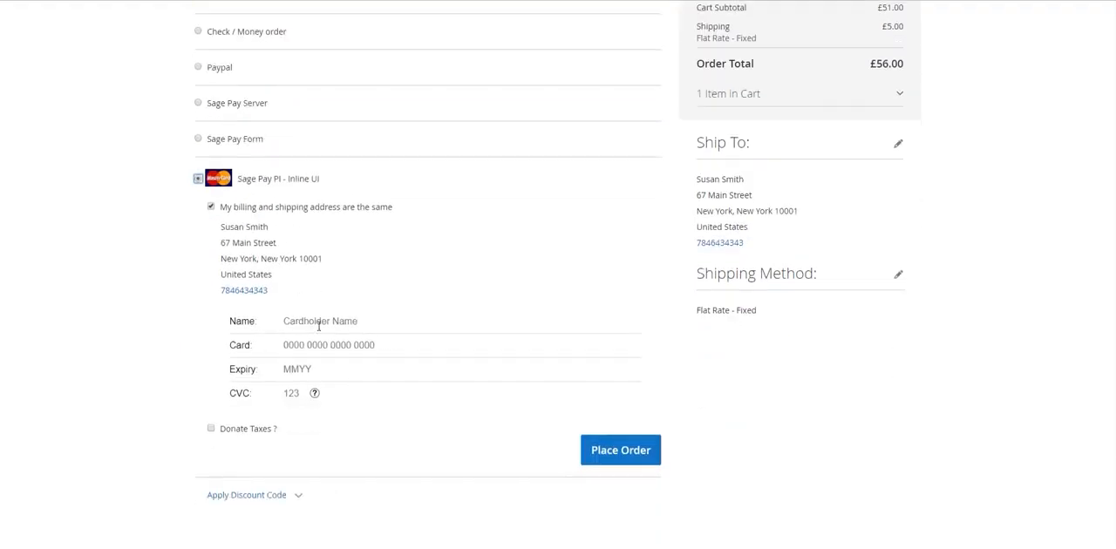
{"action": "left_click", "coordinate": [319, 325]}
{"action": "type", "text": "Susan"}
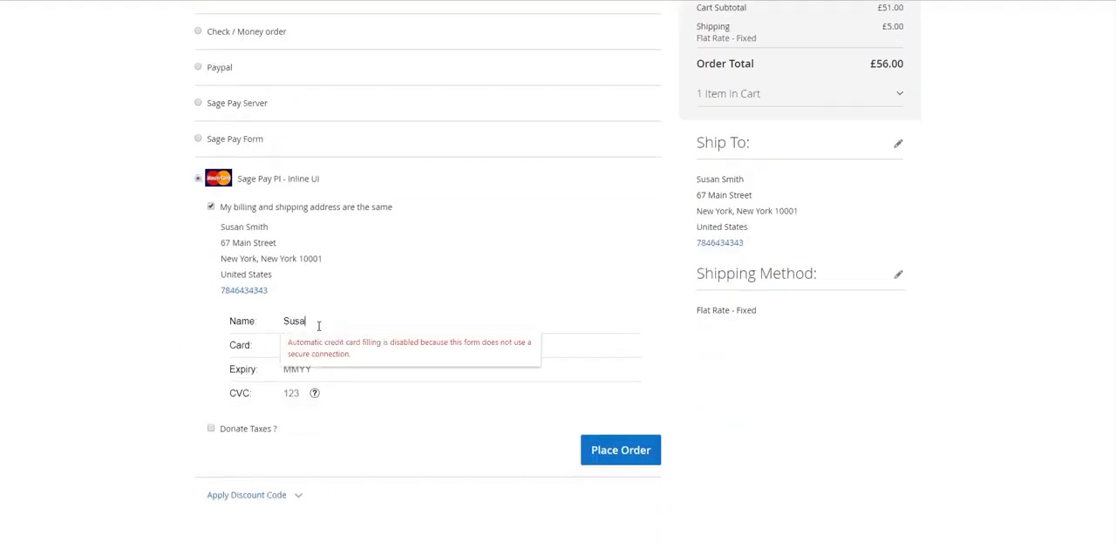
{"action": "key", "text": "Tab"}
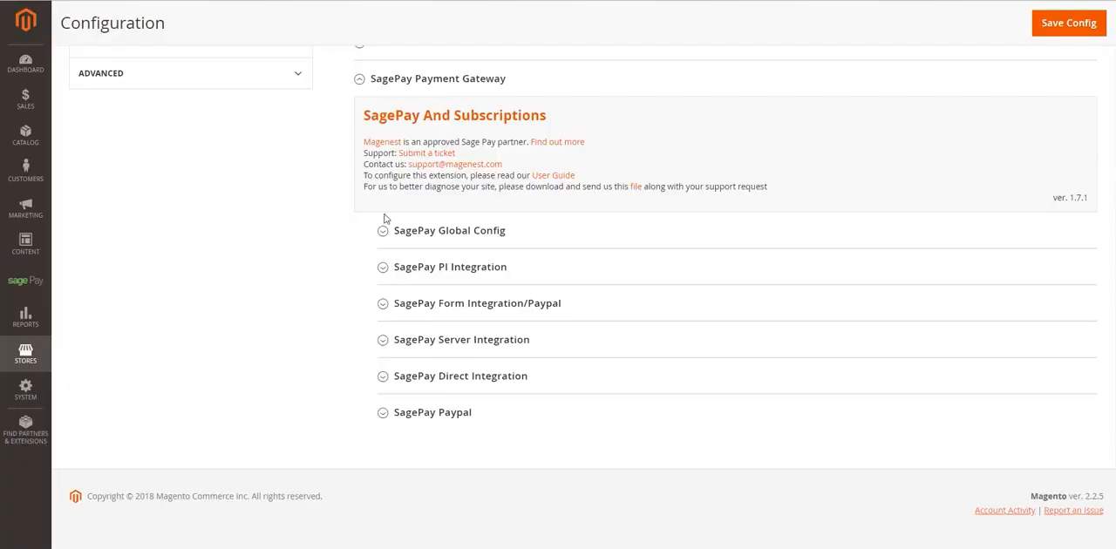
- Switch back to the Magento configuration and examine the SagePay Form Integration/Paypal section, collapsing it again, and the SagePay Paypal section
{"action": "left_click", "coordinate": [525, 304]}
{"action": "scroll", "coordinate": [527, 311], "scroll_direction": "down", "scroll_amount": 2}
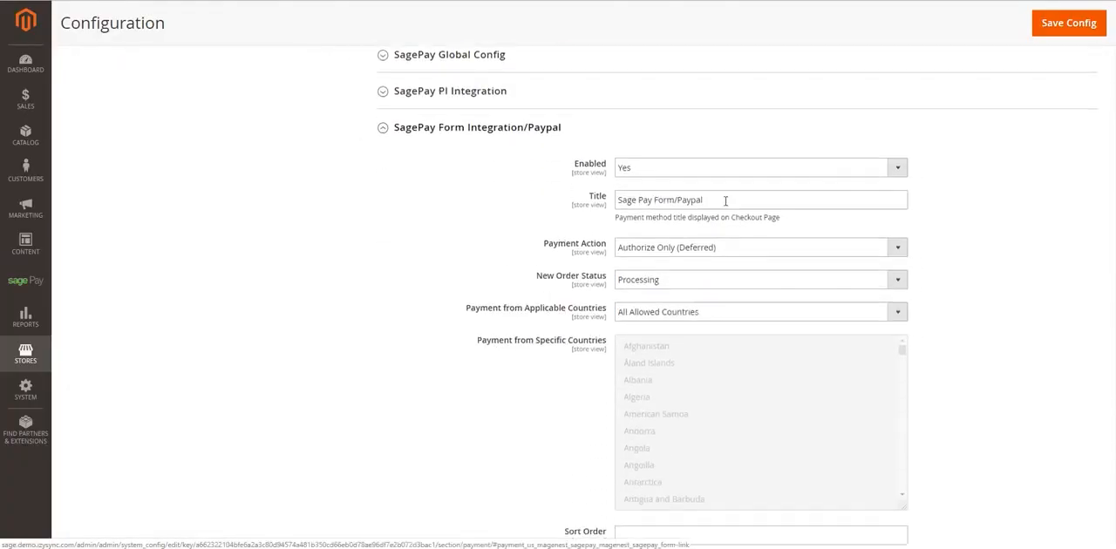
{"action": "left_click", "coordinate": [532, 127]}
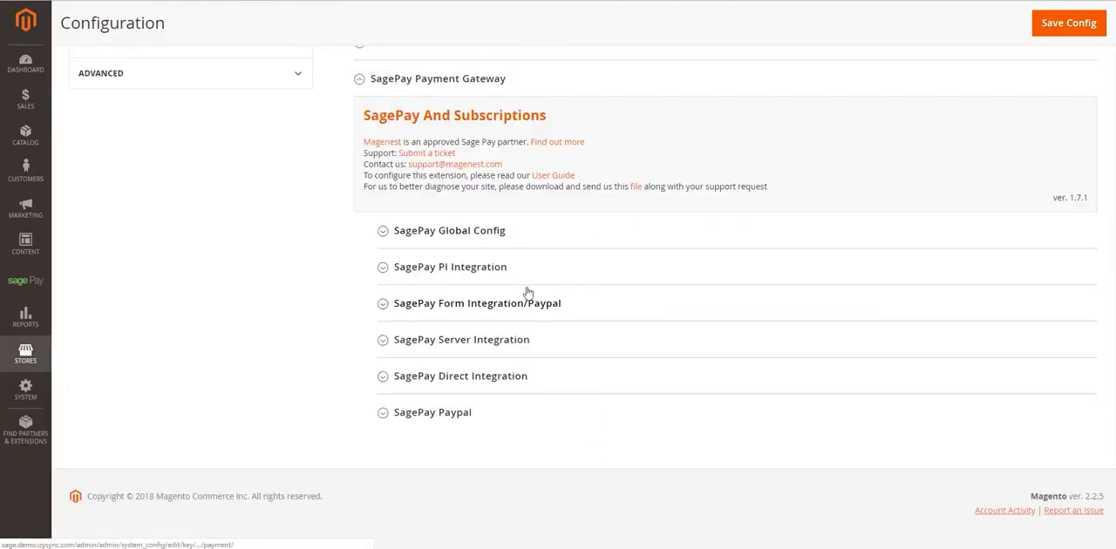
{"action": "left_click", "coordinate": [475, 413]}
{"action": "scroll", "coordinate": [475, 409], "scroll_direction": "down", "scroll_amount": 4}
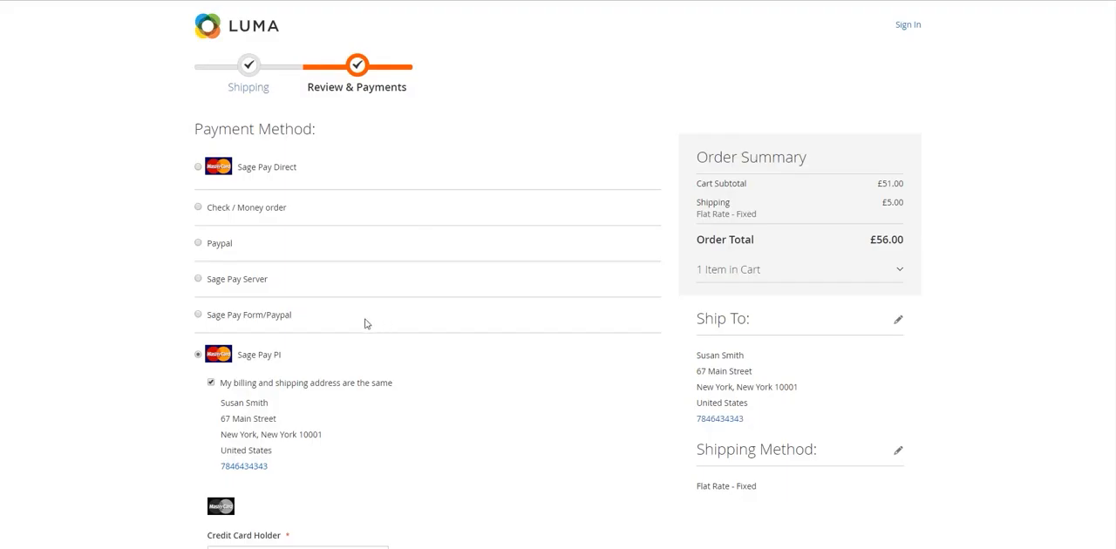
- Place the storefront order with Sage Pay Form/Paypal and choose PayPal on the Sage Pay payment page
{"action": "left_click", "coordinate": [281, 316]}
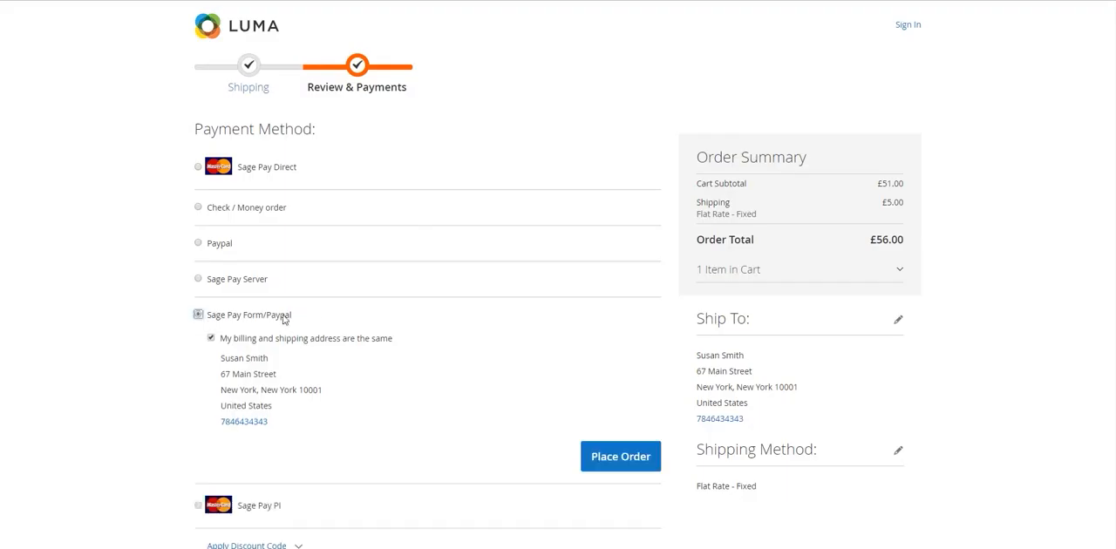
{"action": "left_click", "coordinate": [604, 458]}
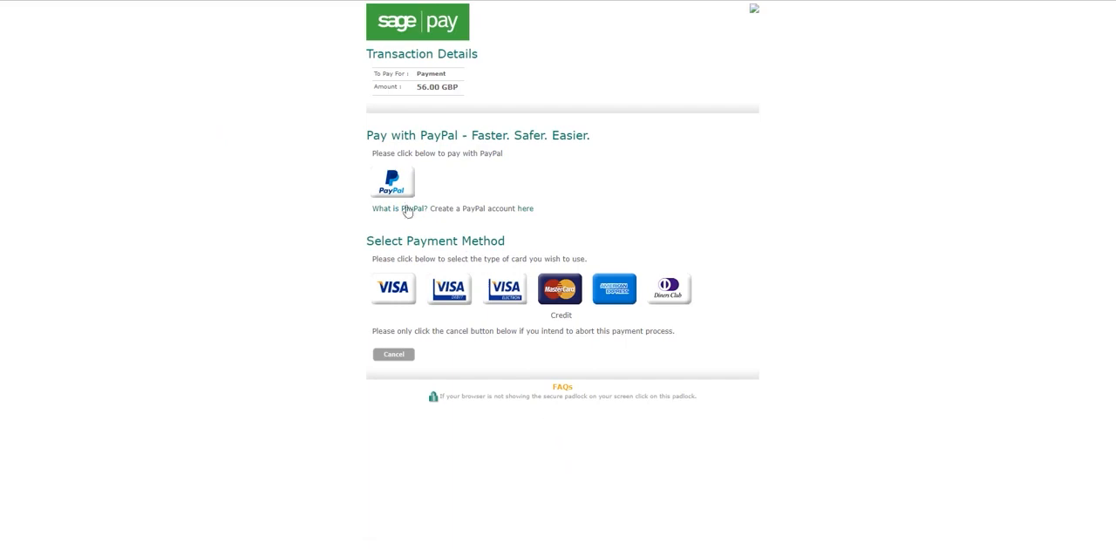
{"action": "left_click", "coordinate": [404, 186]}
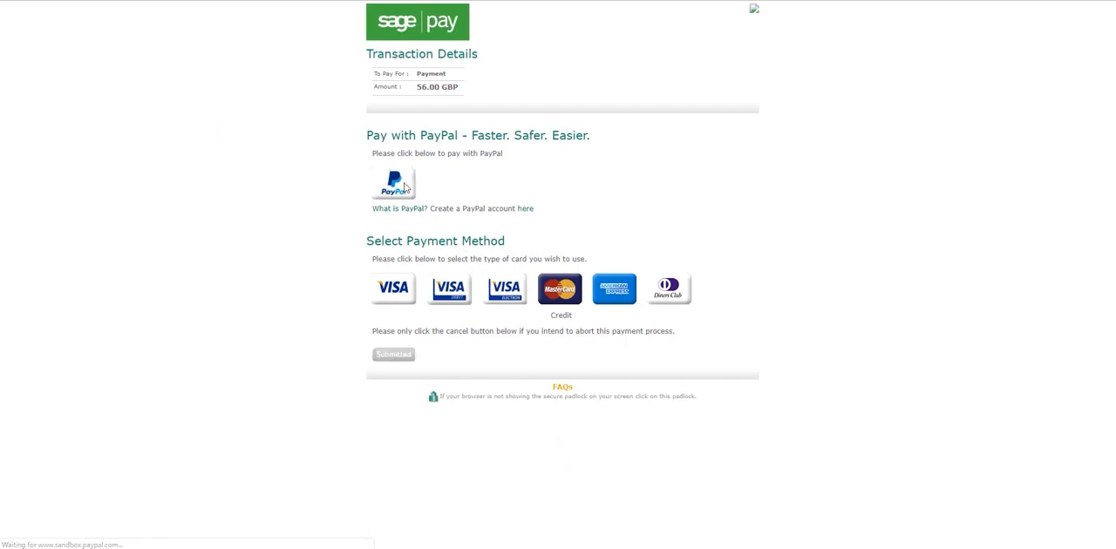
{"action": "scroll", "coordinate": [615, 245], "scroll_direction": "down", "scroll_amount": 4}
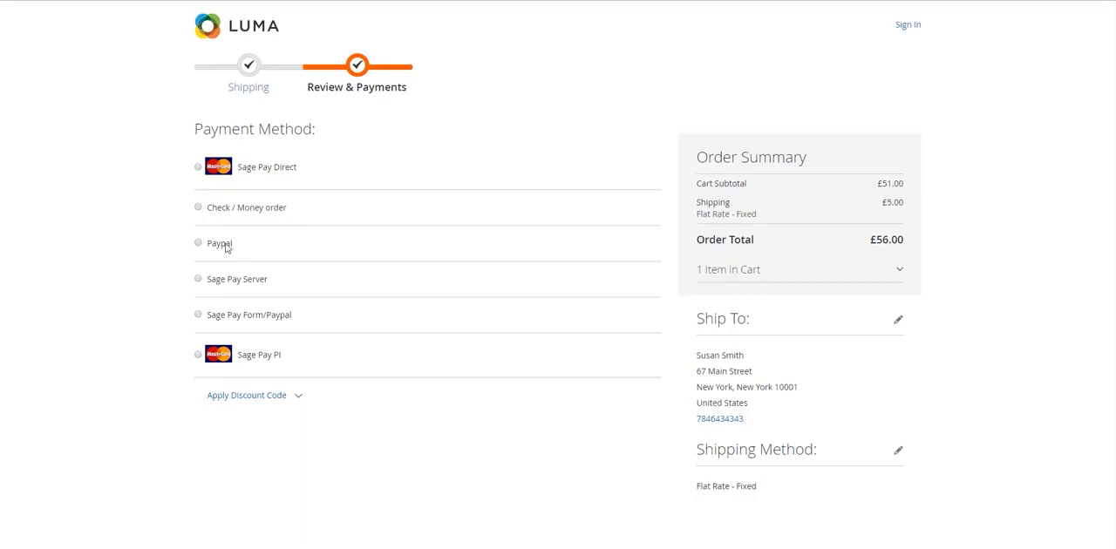
- Place the order with the Paypal method, keeping billing and shipping addresses the same, and view the PayPal Guest Checkout form
{"action": "left_click", "coordinate": [225, 248]}
{"action": "left_click", "coordinate": [210, 267]}
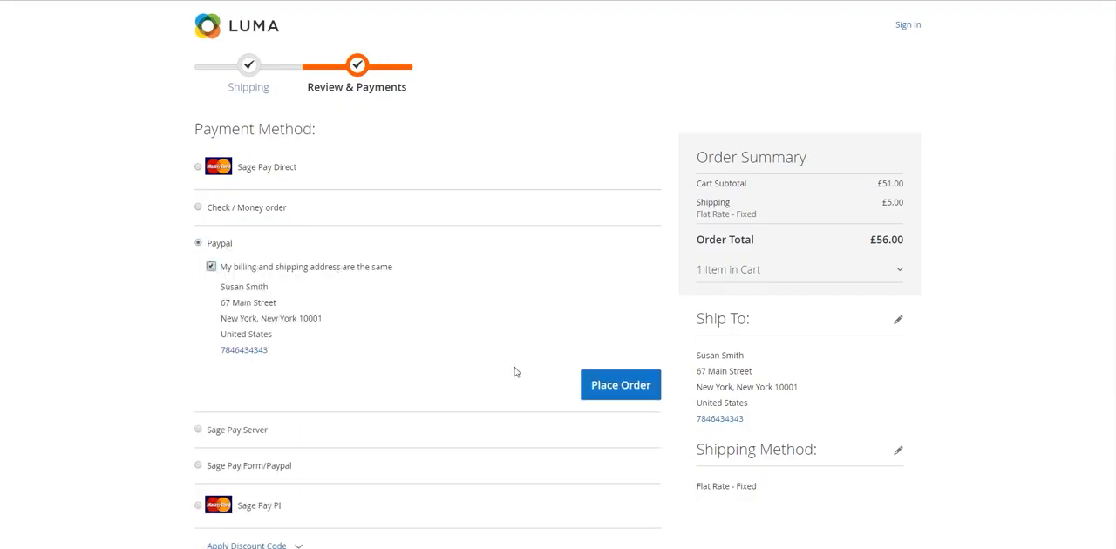
{"action": "left_click", "coordinate": [620, 387]}
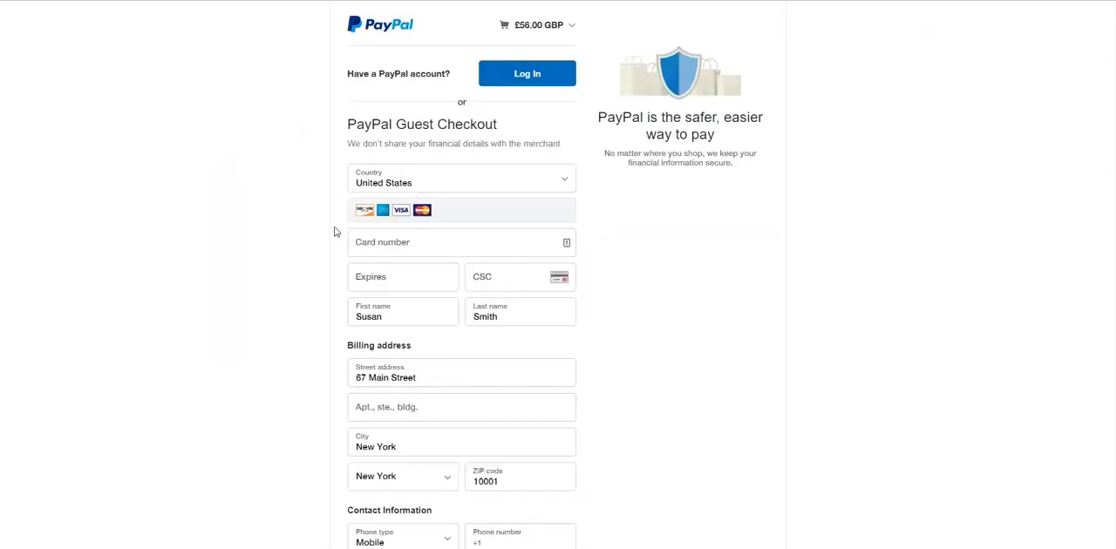
{"action": "scroll", "coordinate": [319, 218], "scroll_direction": "down", "scroll_amount": 4}
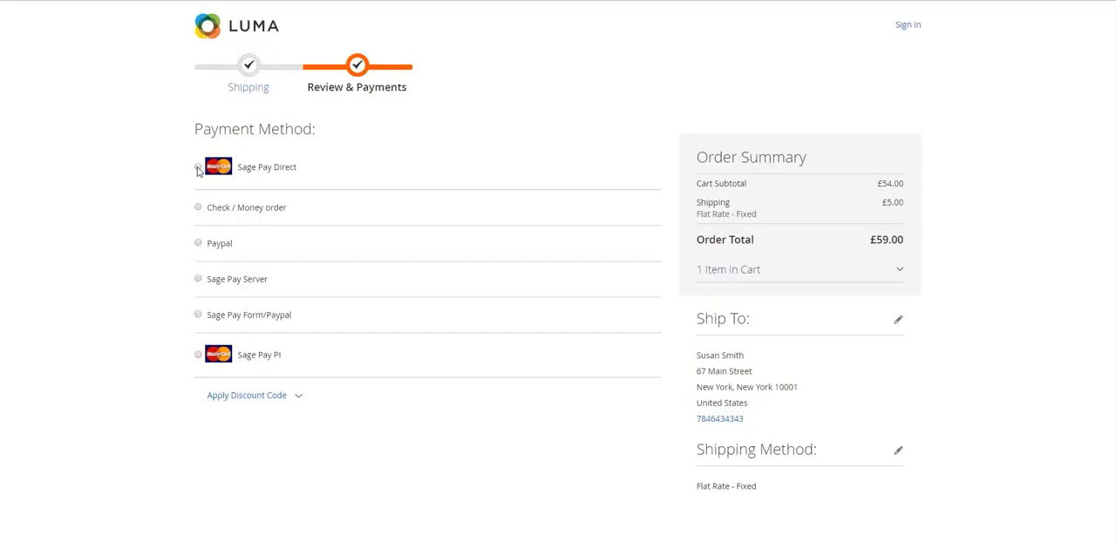
- Choose Sage Pay Direct as the payment method and enter the cardholder's full name and the credit card number
{"action": "left_click", "coordinate": [198, 167]}
{"action": "left_click", "coordinate": [210, 194]}
{"action": "left_click", "coordinate": [259, 375]}
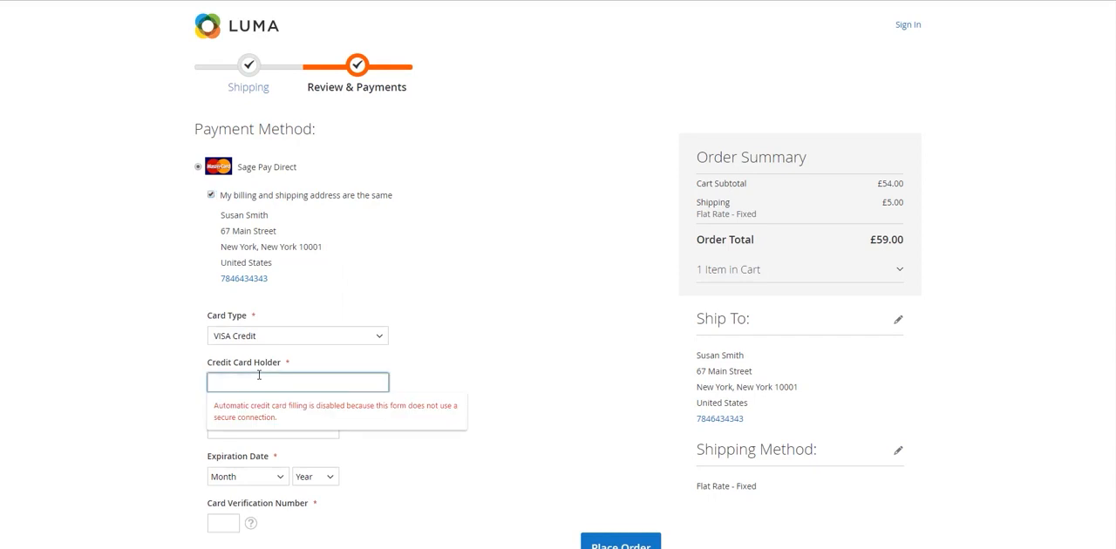
{"action": "key", "text": "Tab"}
{"action": "type", "text": "4929000000006"}
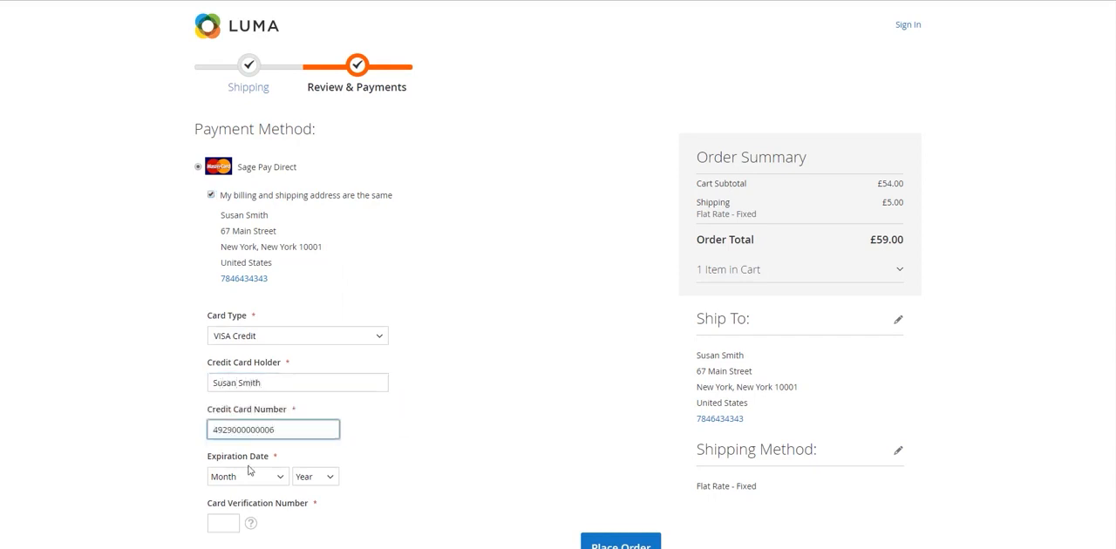
- Set the Sage Pay Direct card's expiration date to 10 - October 2027 and enter the card verification number
{"action": "left_click", "coordinate": [251, 475]}
{"action": "left_click", "coordinate": [259, 444]}
{"action": "left_click", "coordinate": [319, 476]}
{"action": "left_click", "coordinate": [302, 465]}
{"action": "left_click", "coordinate": [229, 521]}
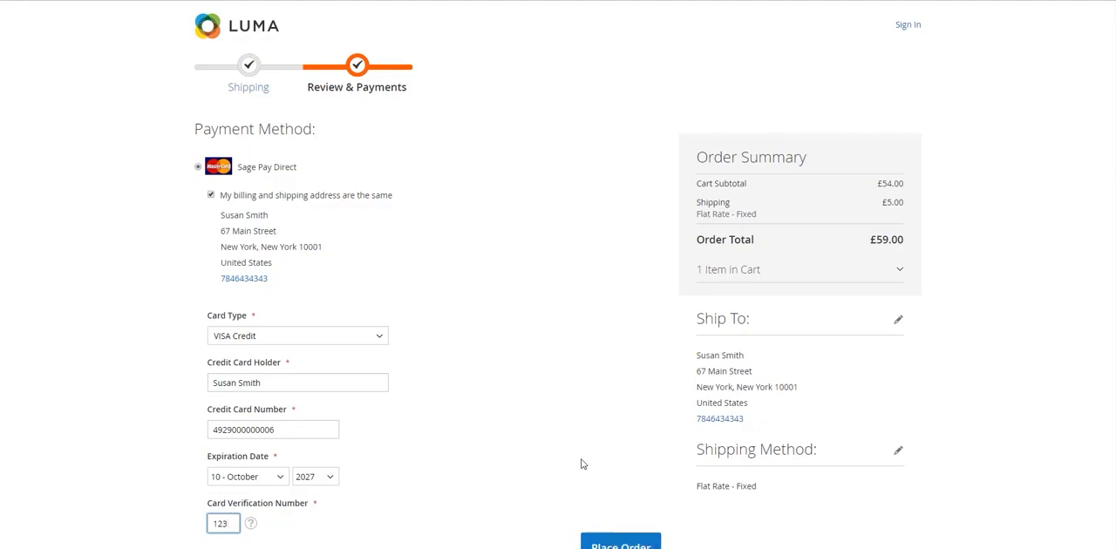
- Place the order with Sage Pay Server and choose Visa Debit on the Sage Pay payment page
{"action": "scroll", "coordinate": [315, 304], "scroll_direction": "down", "scroll_amount": 4}
{"action": "left_click", "coordinate": [256, 331]}
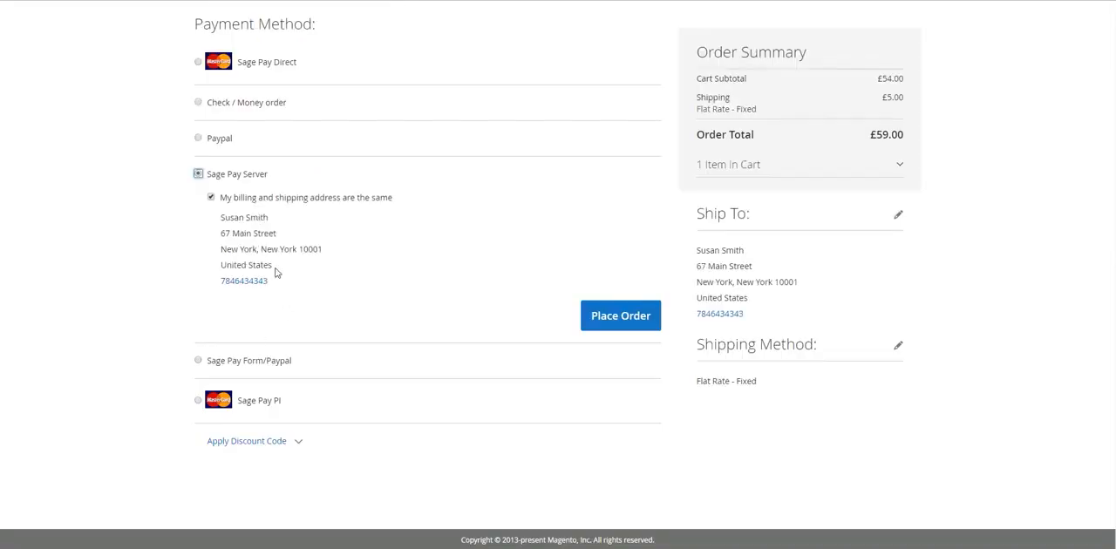
{"action": "left_click", "coordinate": [620, 316]}
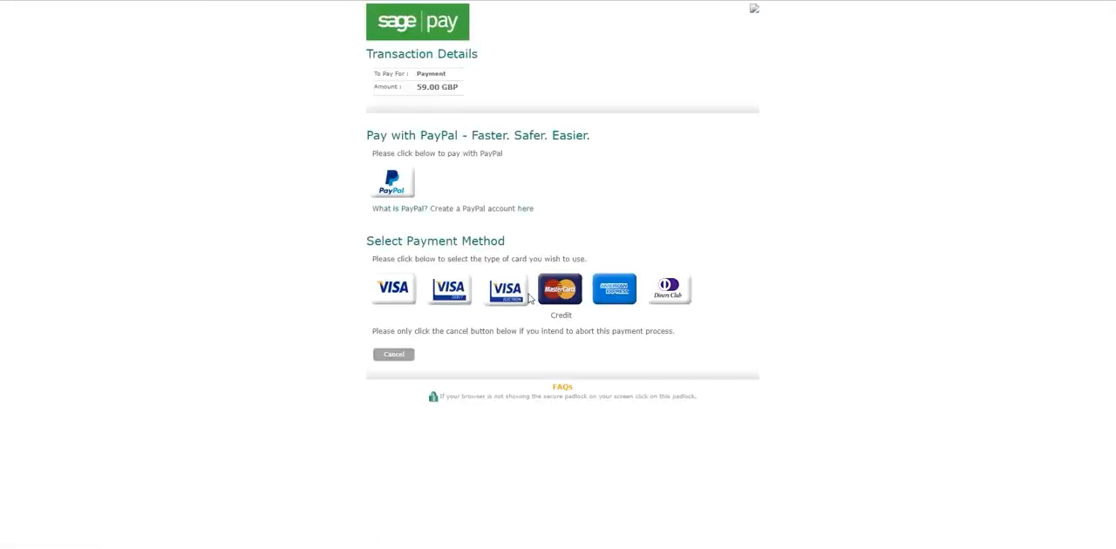
{"action": "left_click", "coordinate": [447, 297]}
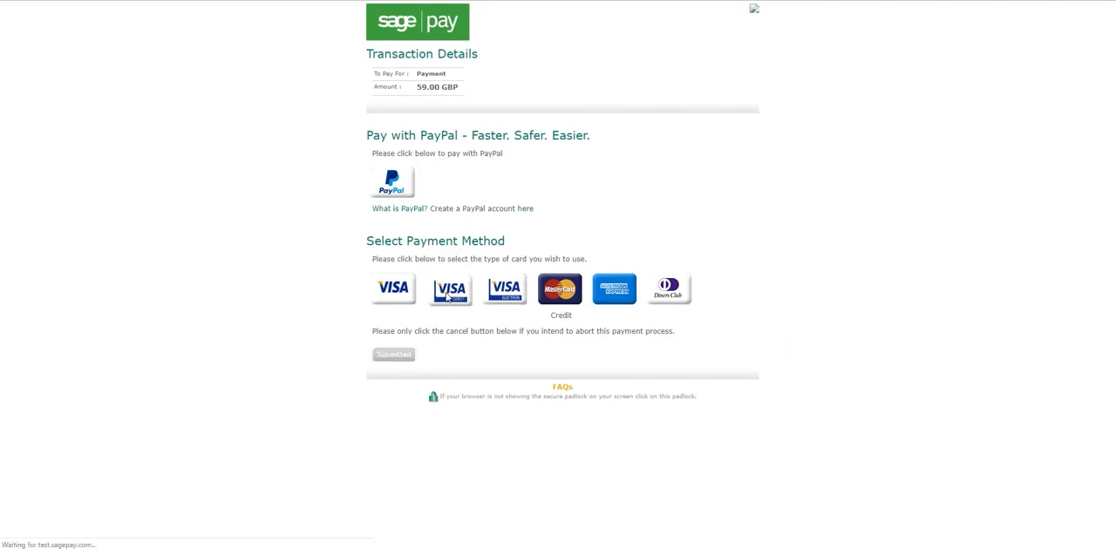